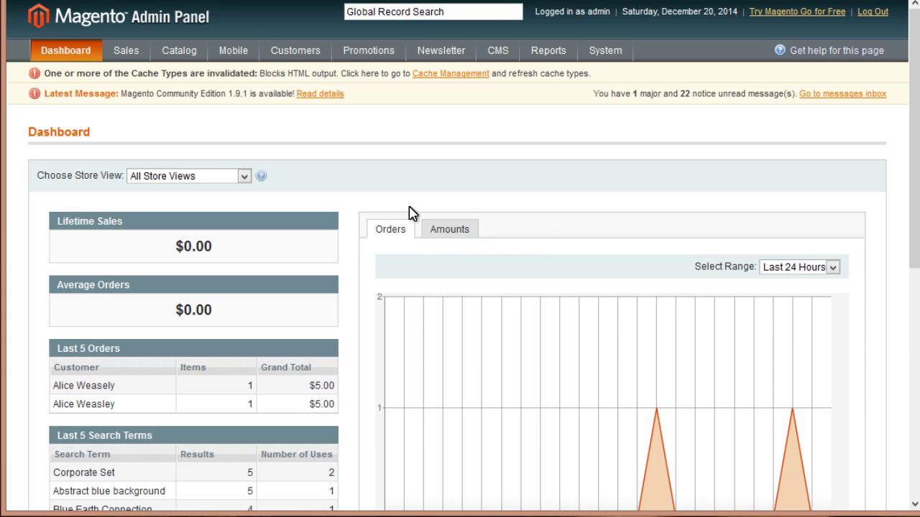
Open the Inventory settings in the Catalog section of the system configuration
mouse_move(615, 57)
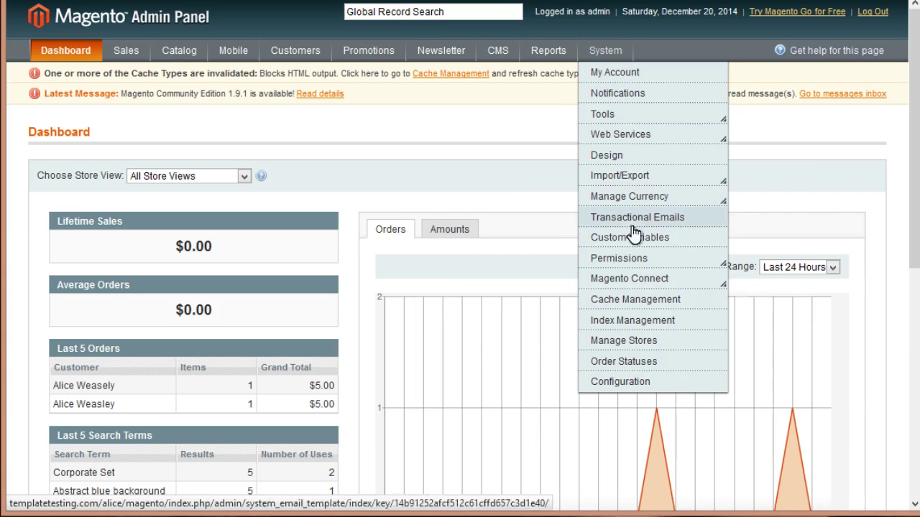
left_click(664, 383)
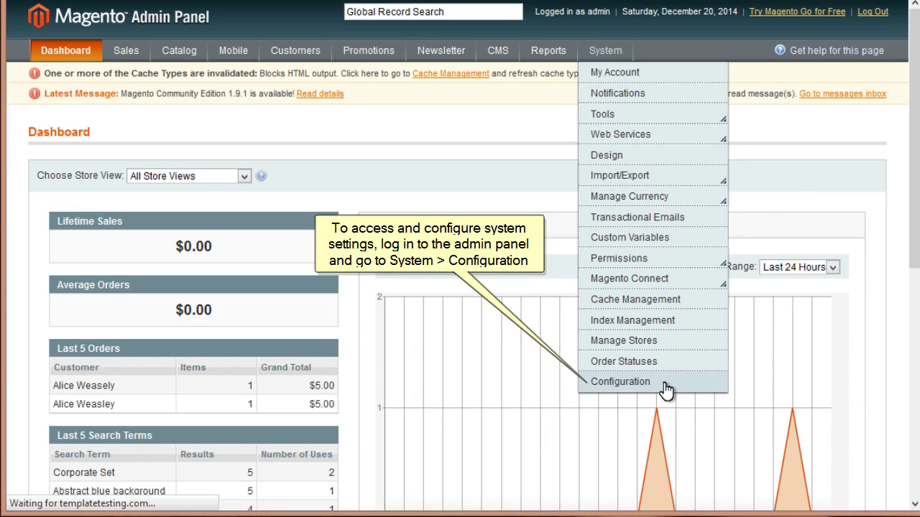
scroll(664, 388, "down", 6)
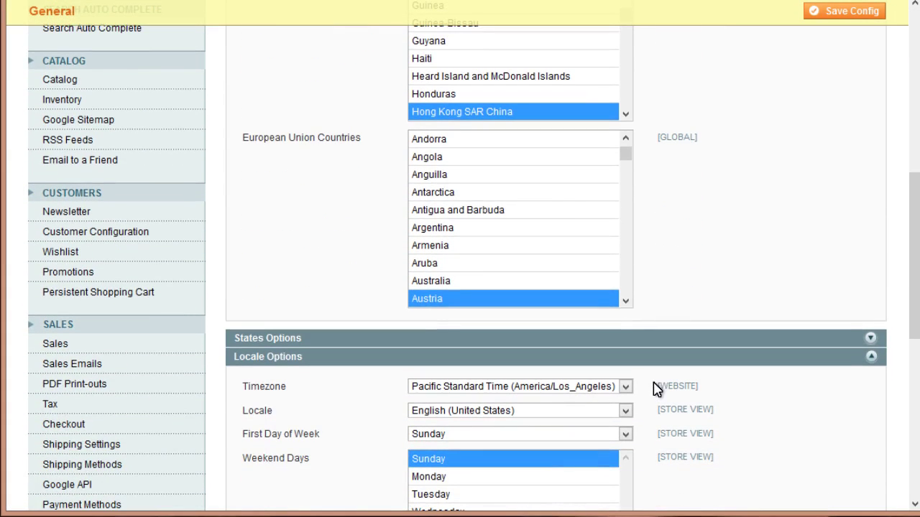
left_click(158, 102)
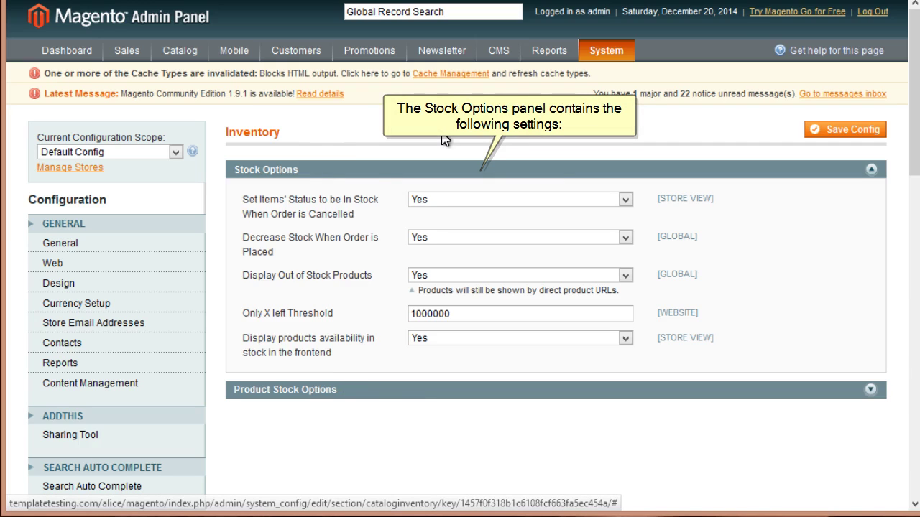
Examine the choices for in-stock status on cancelled orders, decreasing stock when an order is placed, and displaying out-of-stock products
left_click(625, 203)
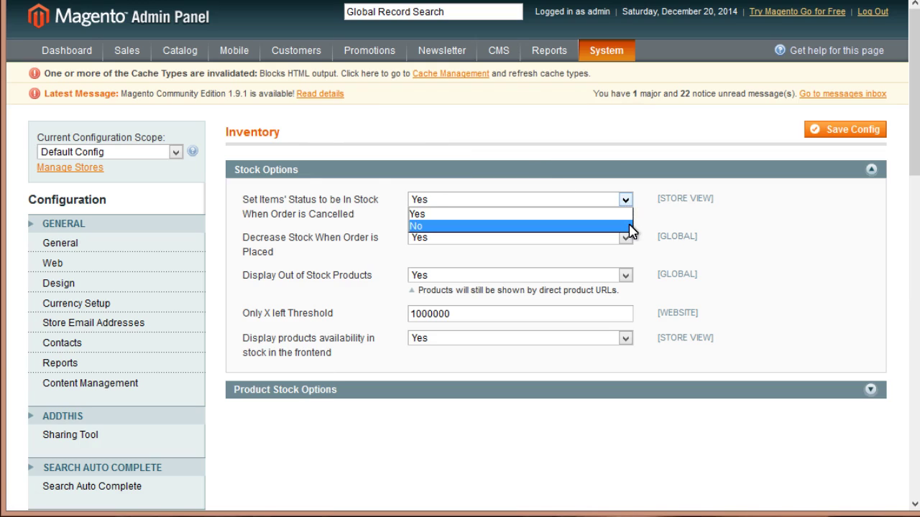
left_click(769, 237)
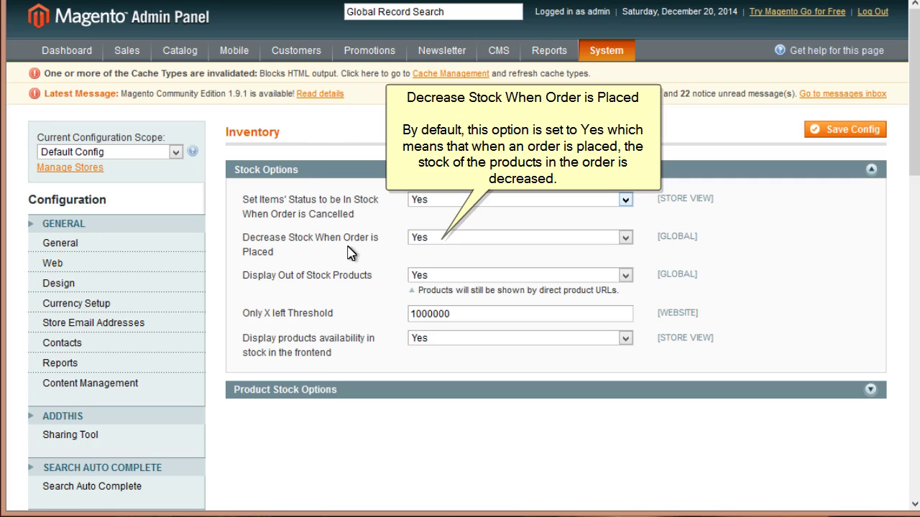
left_click(629, 240)
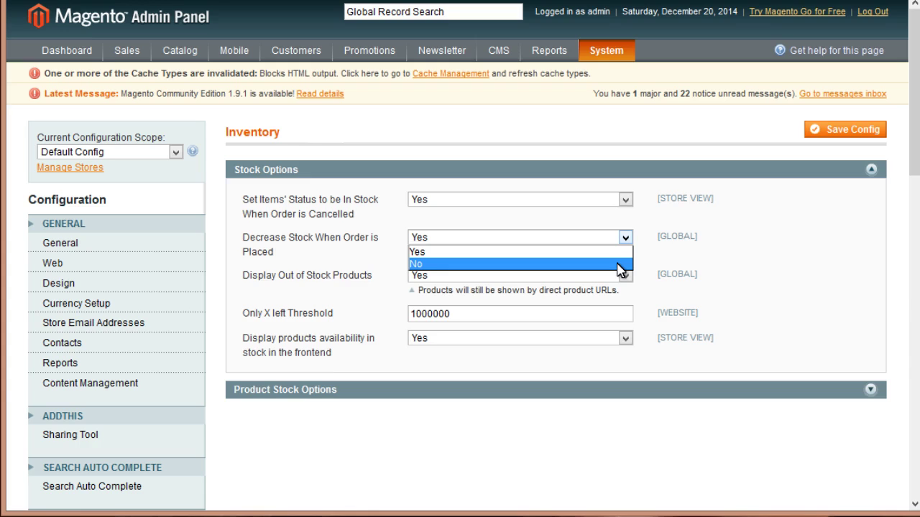
left_click(789, 295)
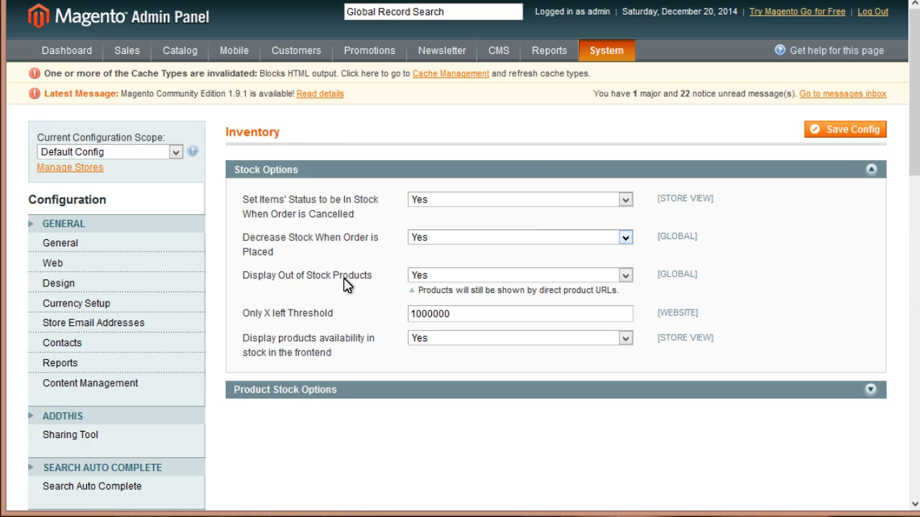
left_click(625, 276)
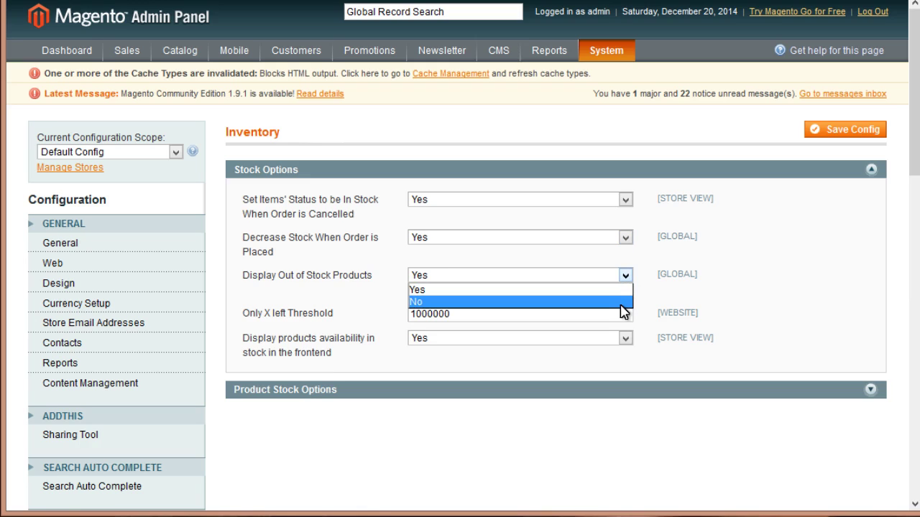
left_click(802, 290)
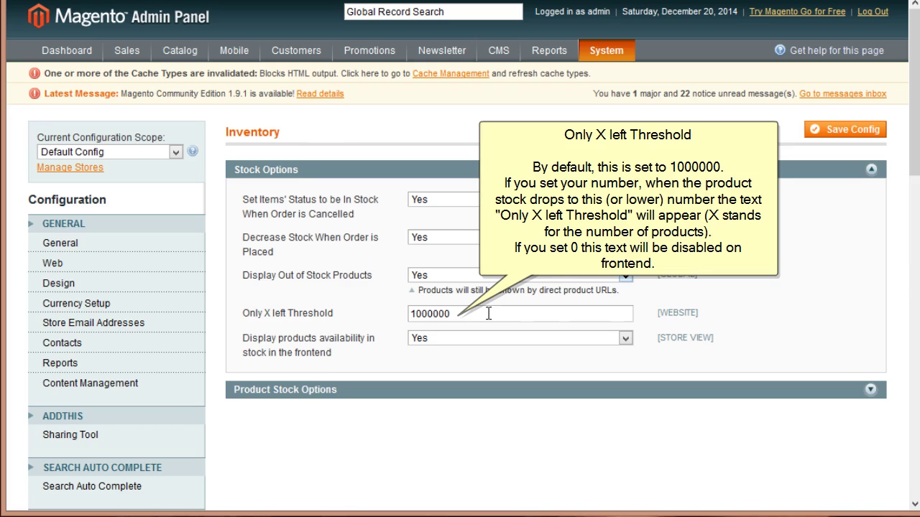
Try an Only X left Threshold of 15, and undo the entry
left_click_drag(488, 313, 394, 317)
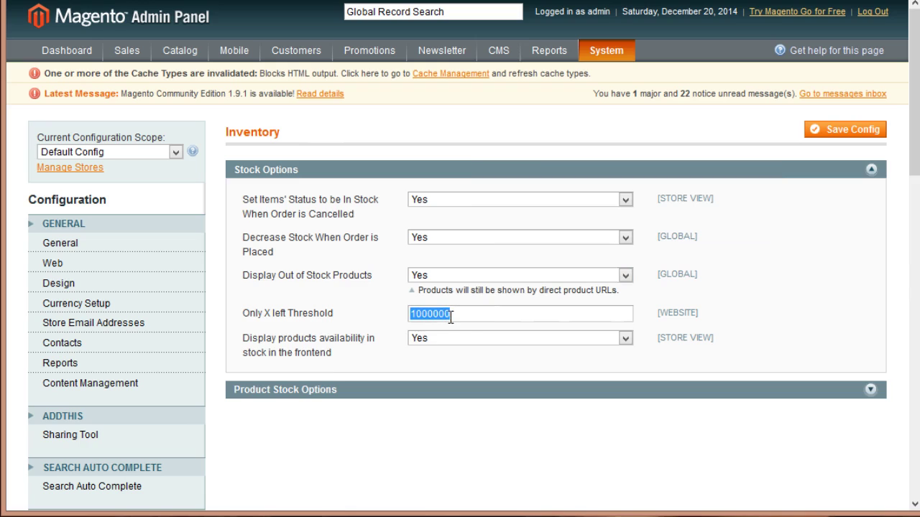
type("15")
key("ctrl+z")
Check the choices for displaying product availability in the frontend, and expand the Product Stock Options section
left_click(625, 339)
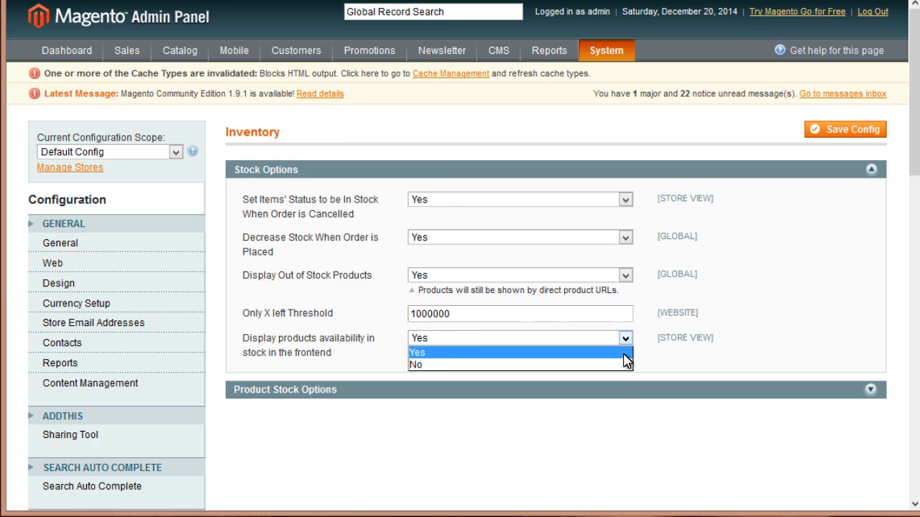
left_click(683, 368)
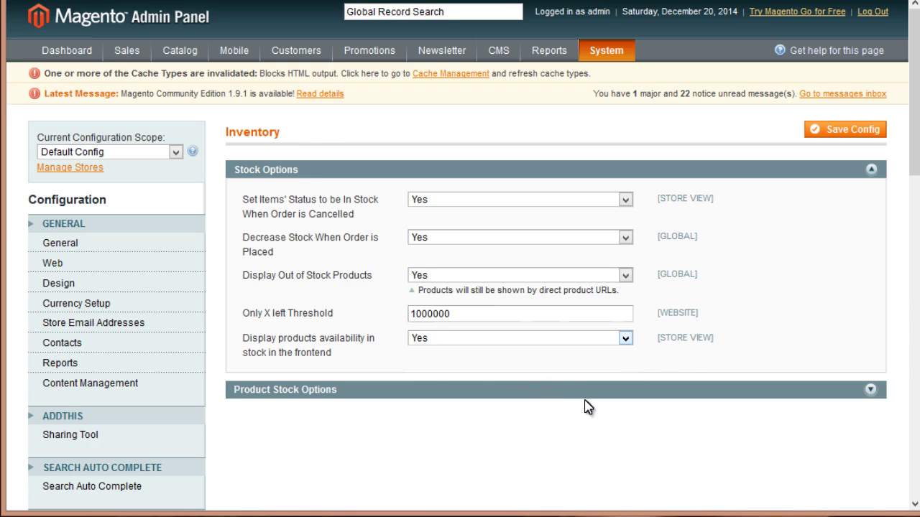
left_click(807, 392)
scroll(693, 417, "down", 2)
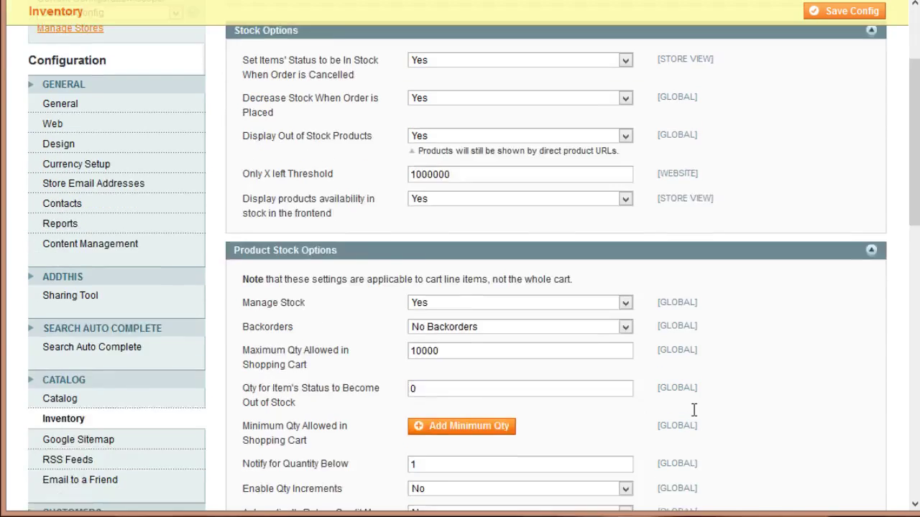
scroll(693, 410, "down", 1)
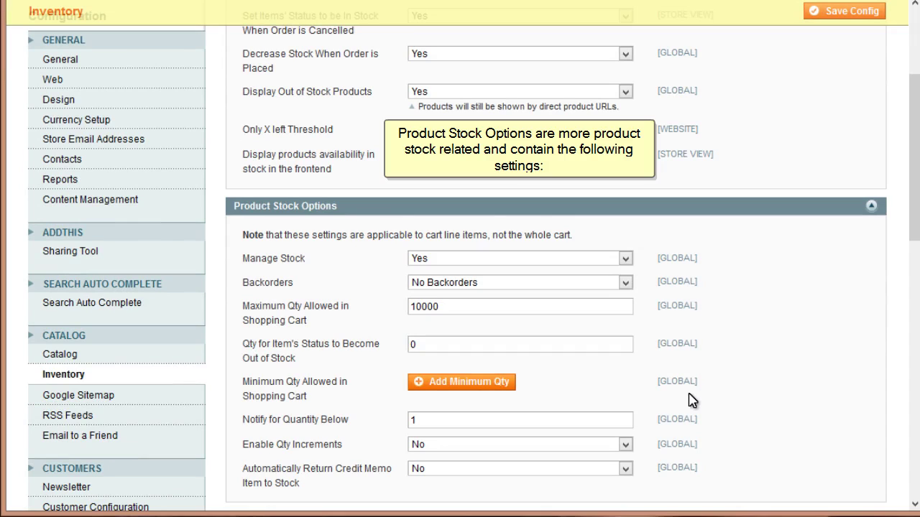
scroll(691, 401, "down", 2)
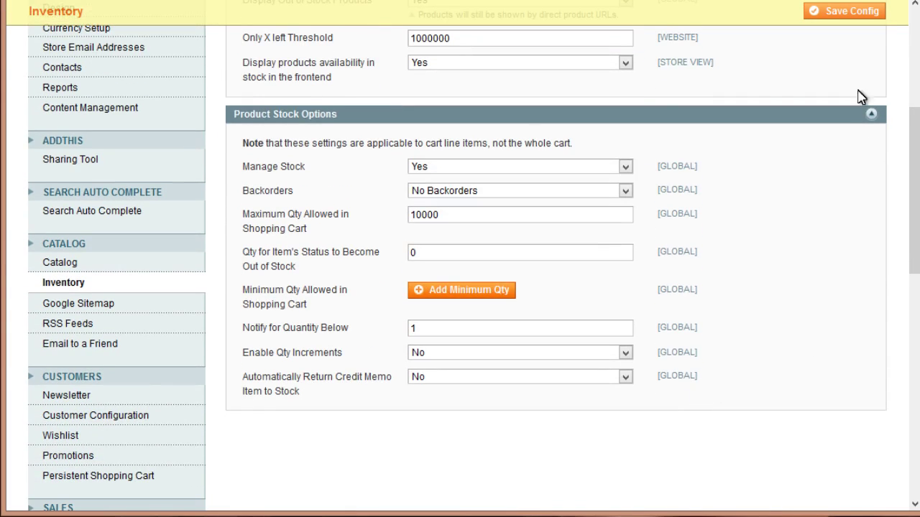
Examine the available choices for Manage Stock and Backorders in the product stock options
left_click(625, 167)
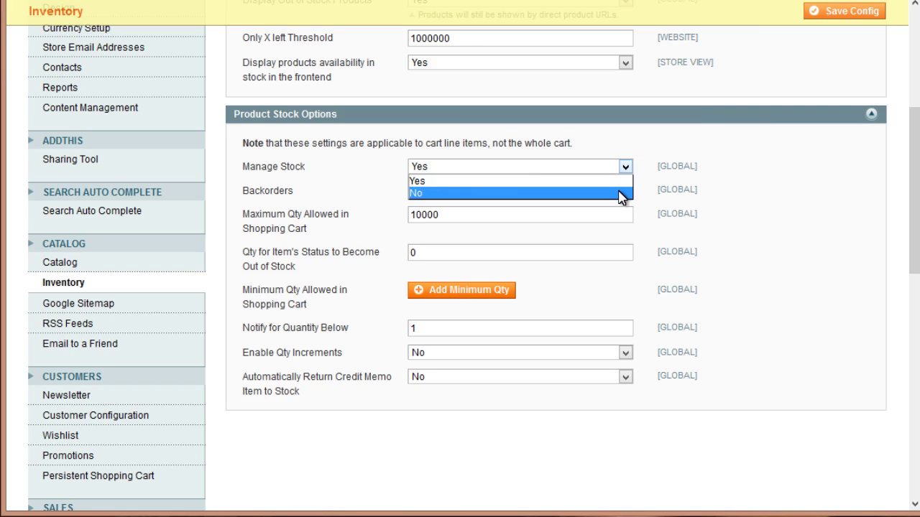
left_click(730, 215)
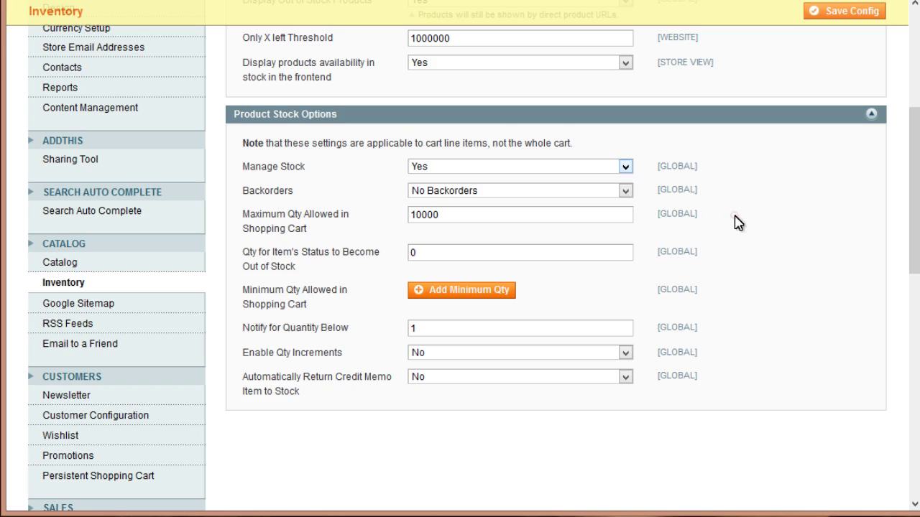
left_click(626, 191)
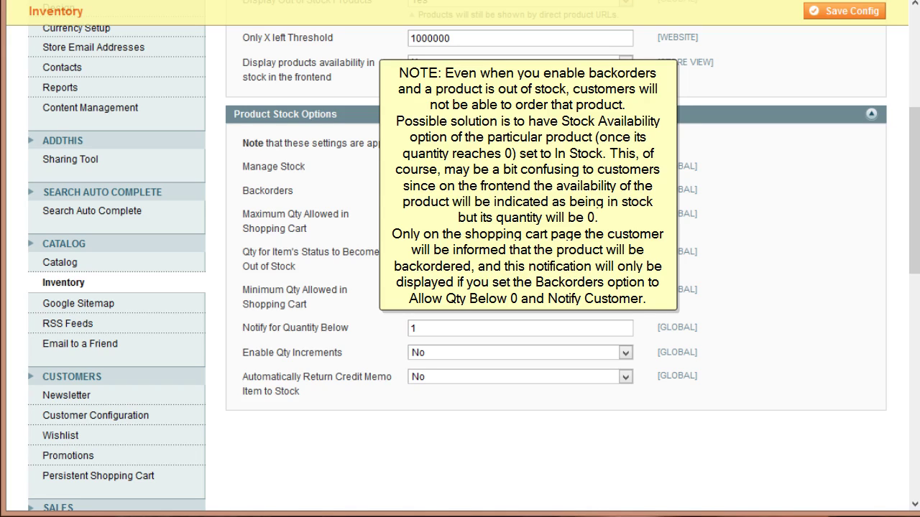
left_click(793, 251)
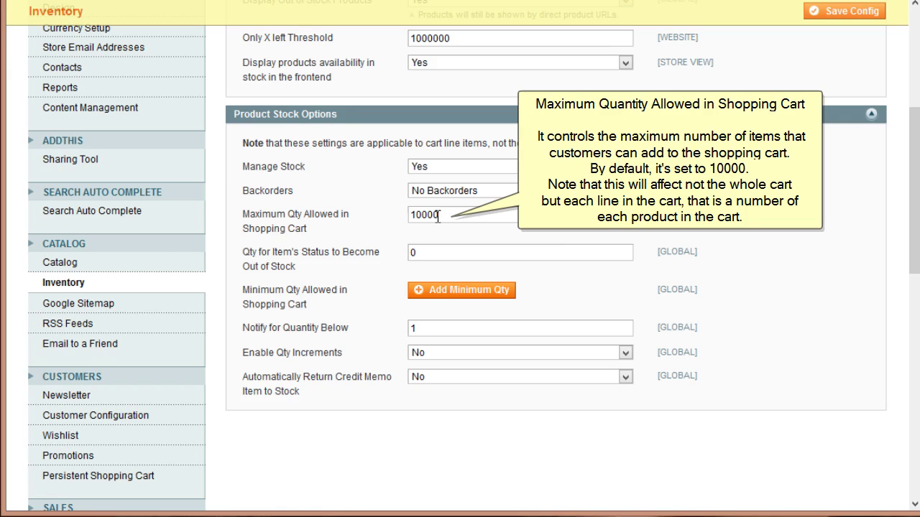
Try a Maximum Qty Allowed in Shopping Cart of 10, and undo the entry
left_click_drag(447, 215, 318, 208)
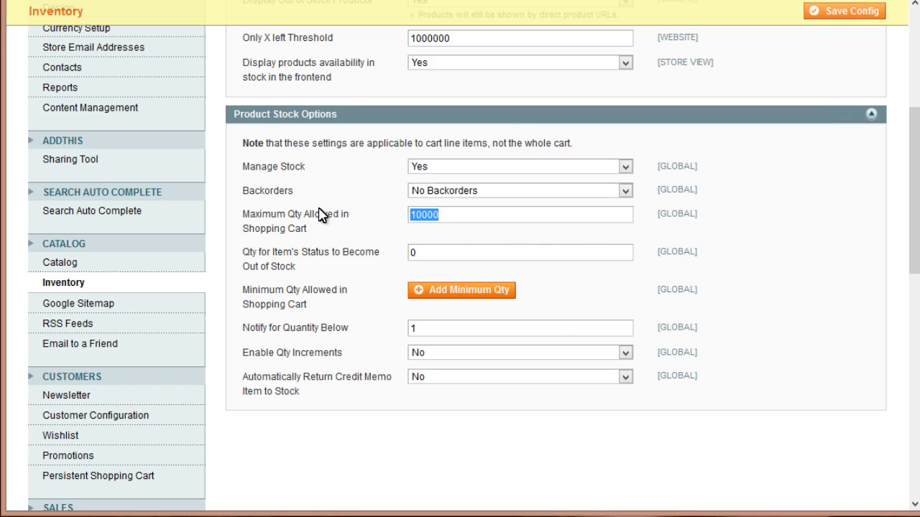
type("10")
key("ctrl+z")
Try a Qty for Item's Status to Become Out of Stock of 10, and undo the entry
left_click(420, 252)
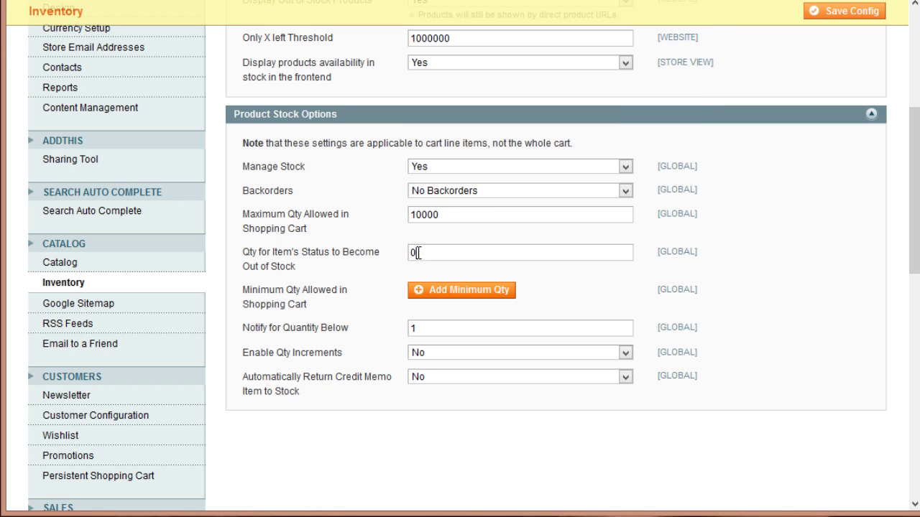
double_click(411, 253)
key("BackSpace")
type("10")
key("ctrl+z")
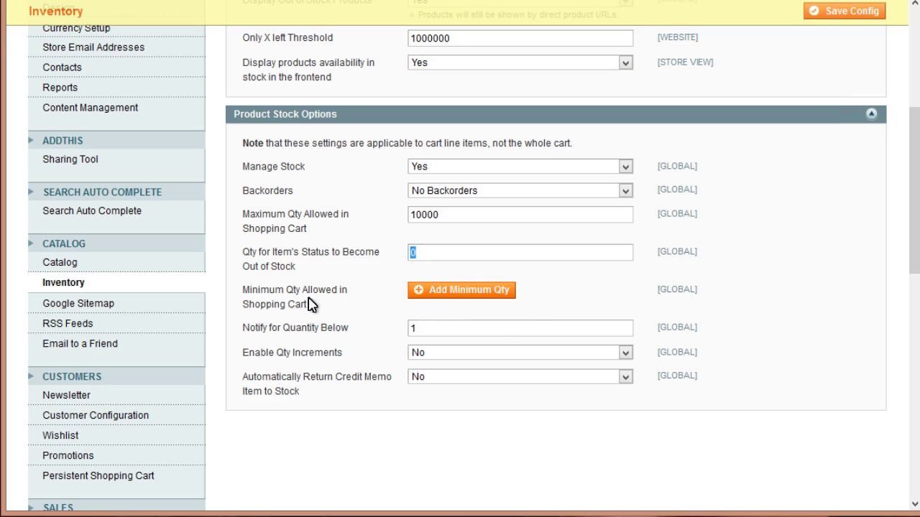
Add a minimum shopping cart quantity of 2 for the ALL GROUPS customer group
left_click(482, 295)
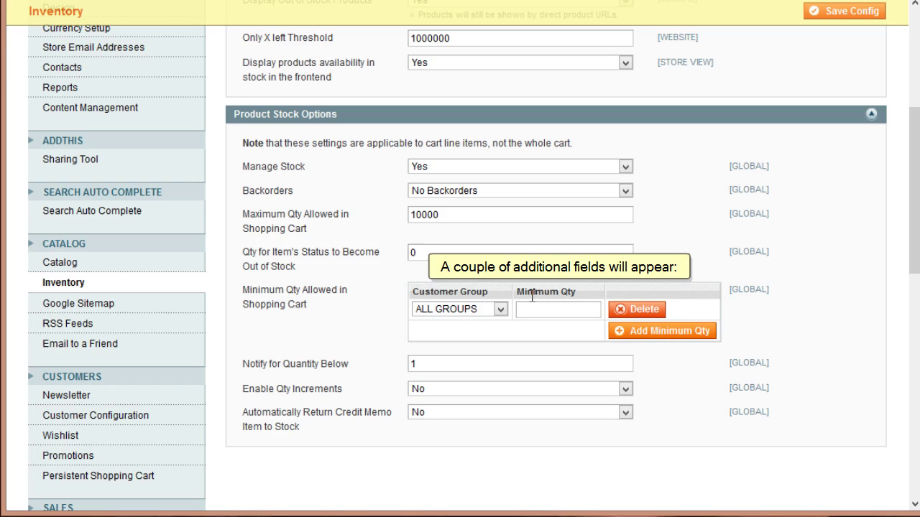
left_click(499, 309)
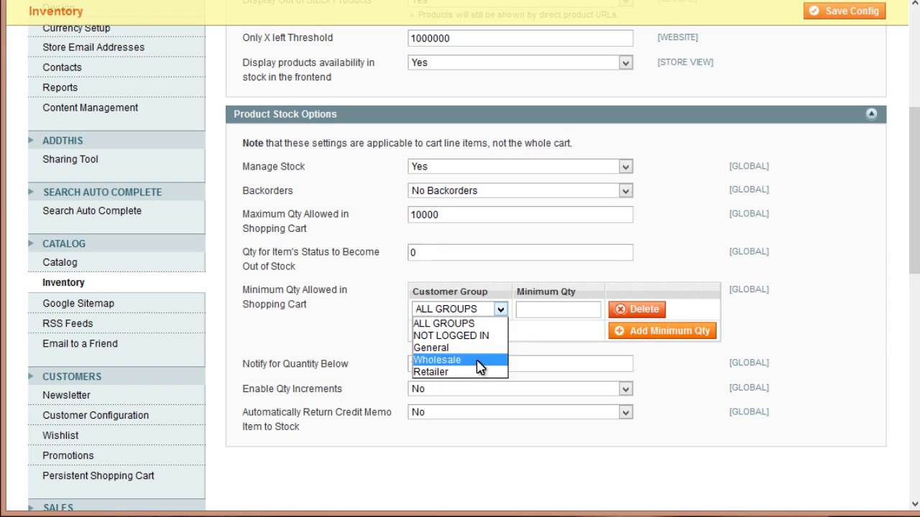
left_click(544, 310)
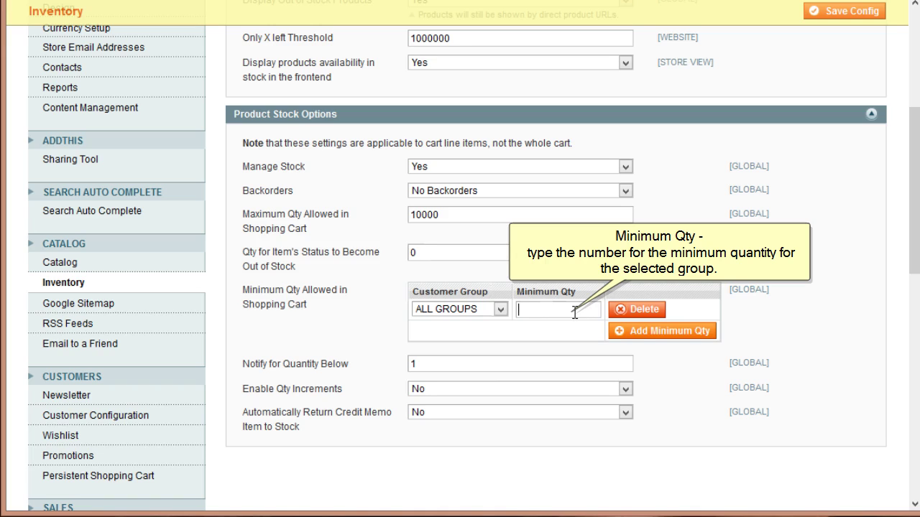
type("2")
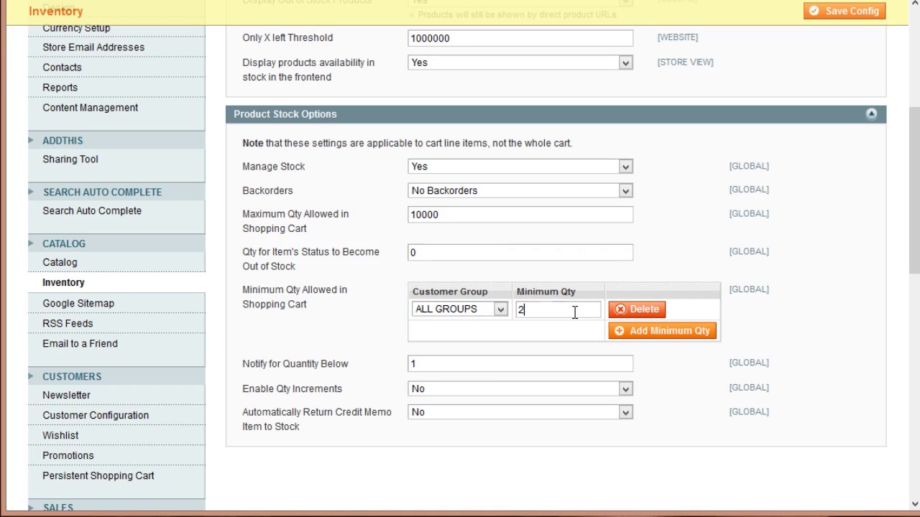
Add a second minimum shopping cart quantity row for the Wholesale customer group with a quantity of 10
left_click(710, 336)
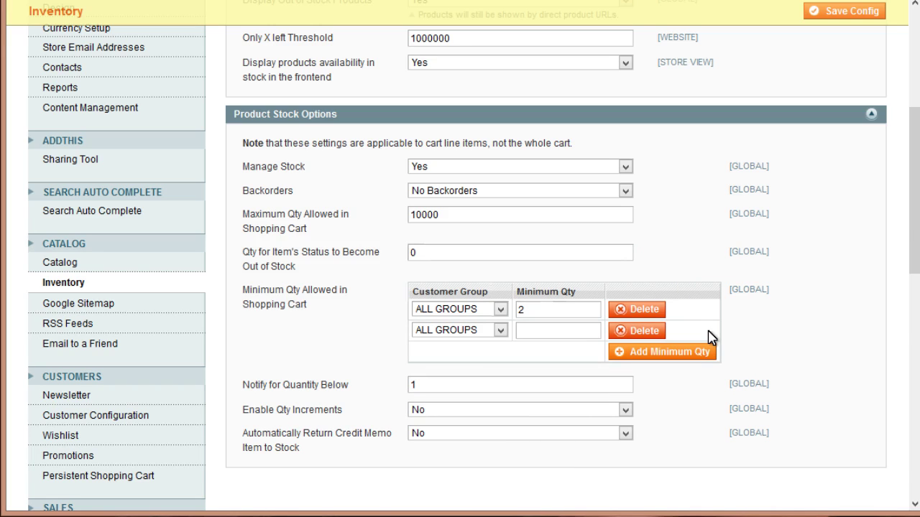
left_click(496, 329)
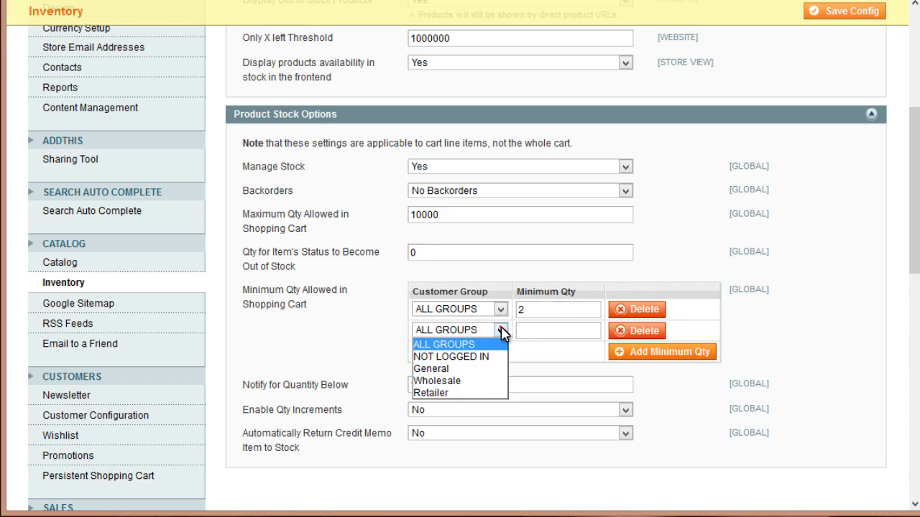
left_click(476, 380)
left_click(536, 330)
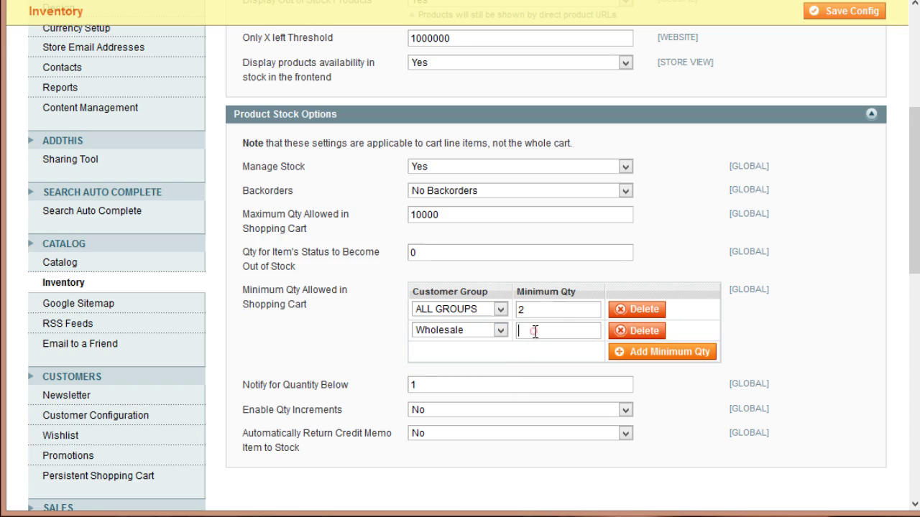
type("10")
Delete both minimum quantity rows for the shopping cart
left_click(654, 310)
left_click(654, 310)
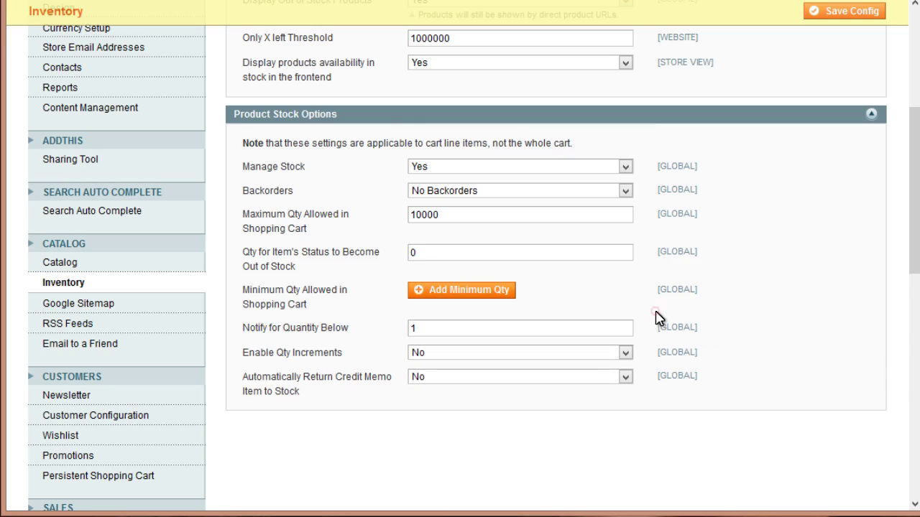
left_click(429, 327)
Open the Manage Products page of the catalog in a new browser tab
scroll(562, 178, "up", 4)
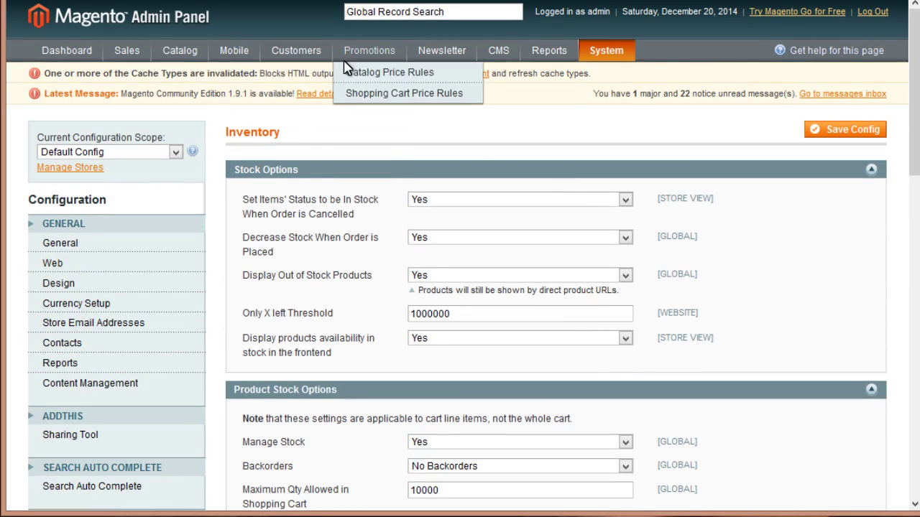
mouse_move(178, 58)
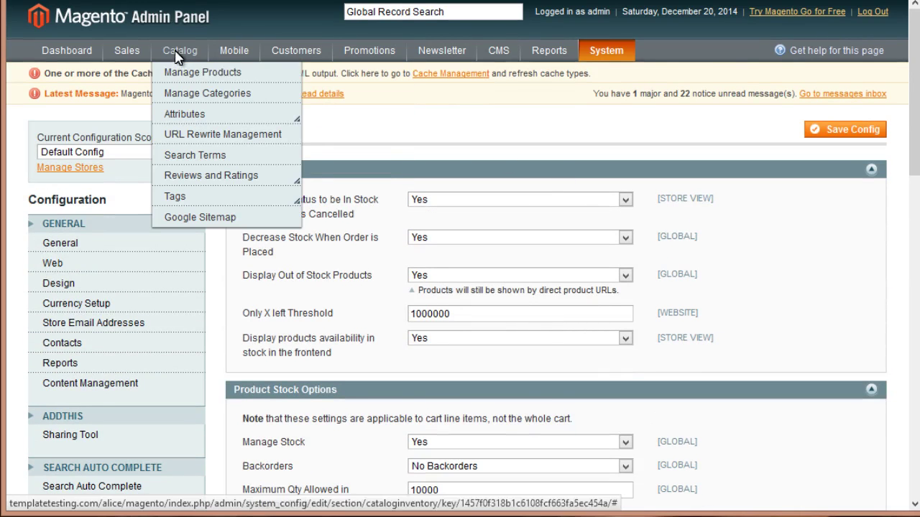
right_click(246, 75)
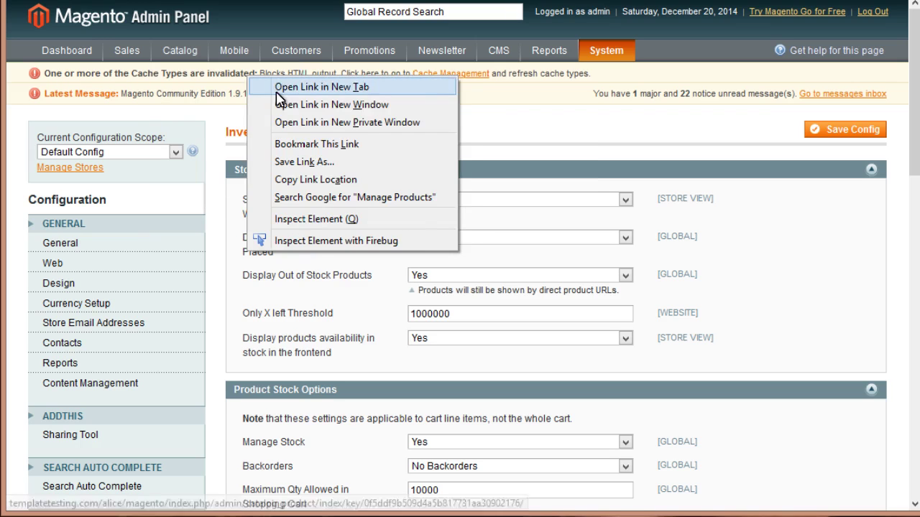
left_click(251, 88)
key("ctrl+Tab")
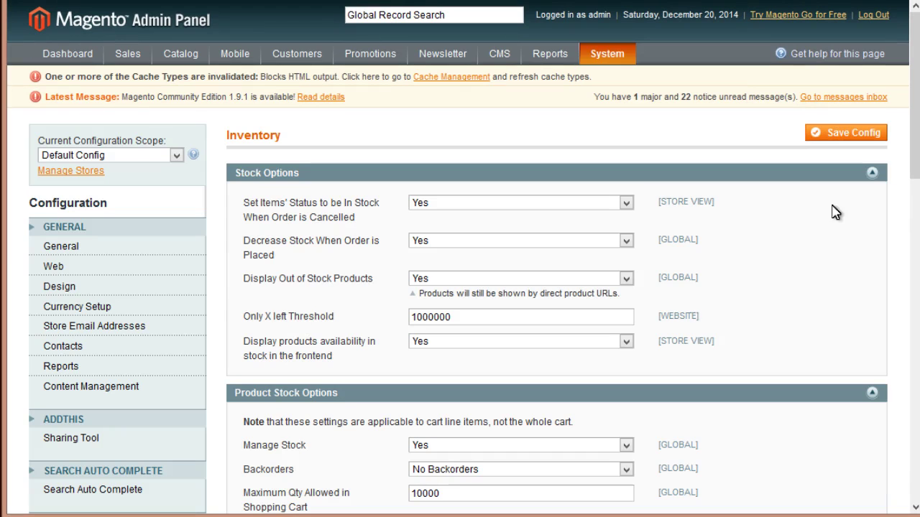
Examine the choices for Enable Qty Increments and Automatically Return Credit Memo Item to Stock in Product Stock Options, keeping both at No
scroll(783, 330, "down", 2)
scroll(777, 333, "down", 5)
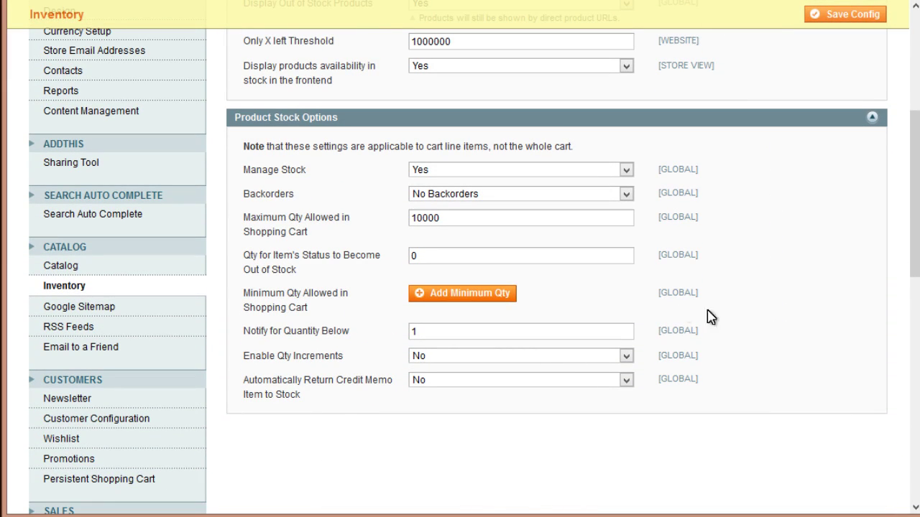
left_click(625, 359)
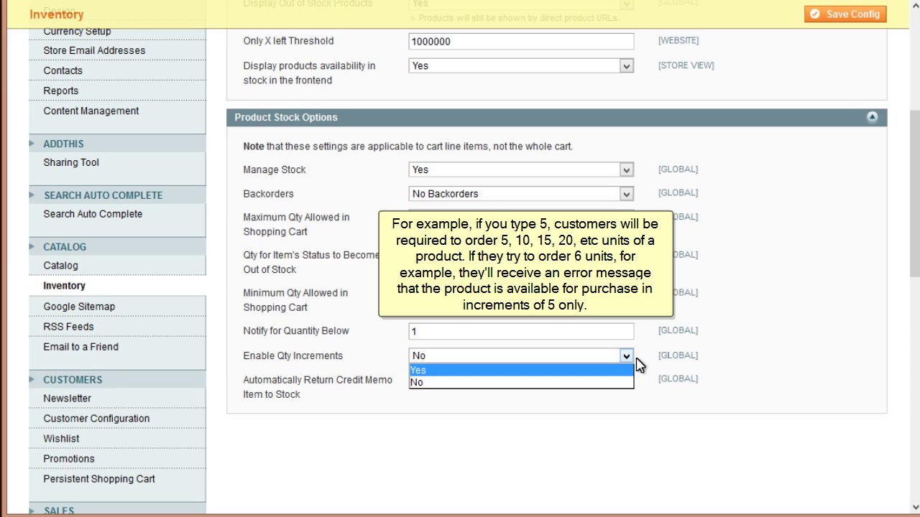
left_click(626, 356)
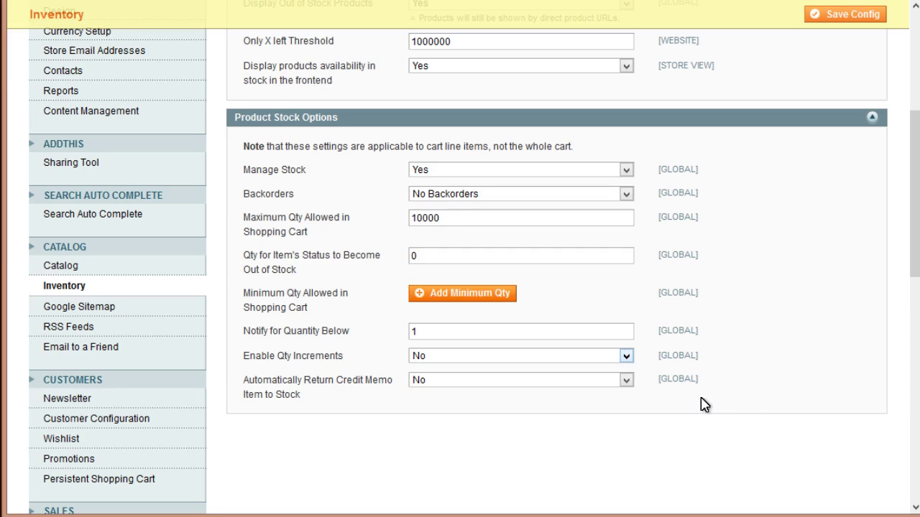
left_click(626, 381)
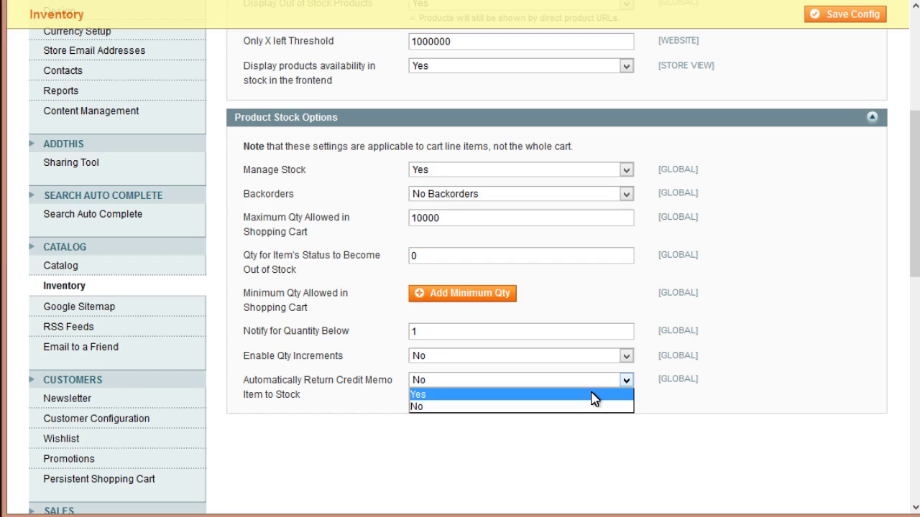
left_click(761, 435)
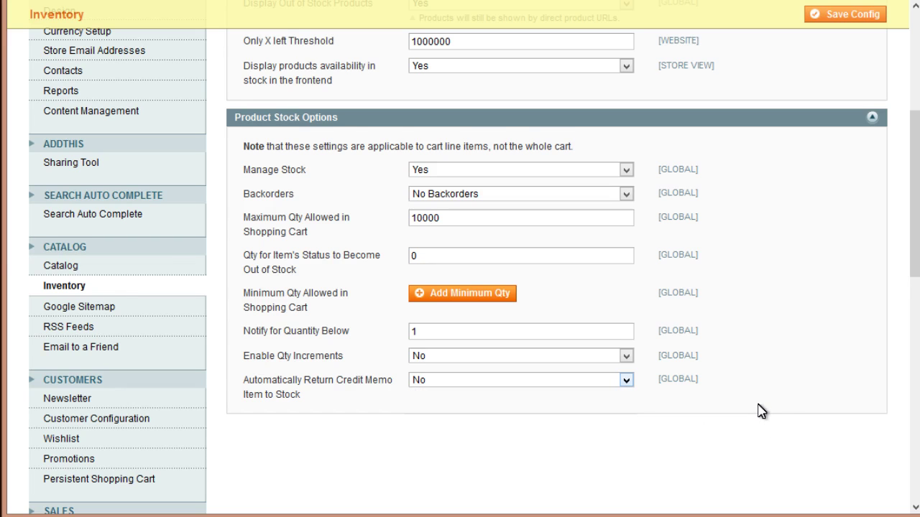
Open the order with Complete status from the sales orders list and start a new credit memo for it
scroll(783, 412, "up", 4)
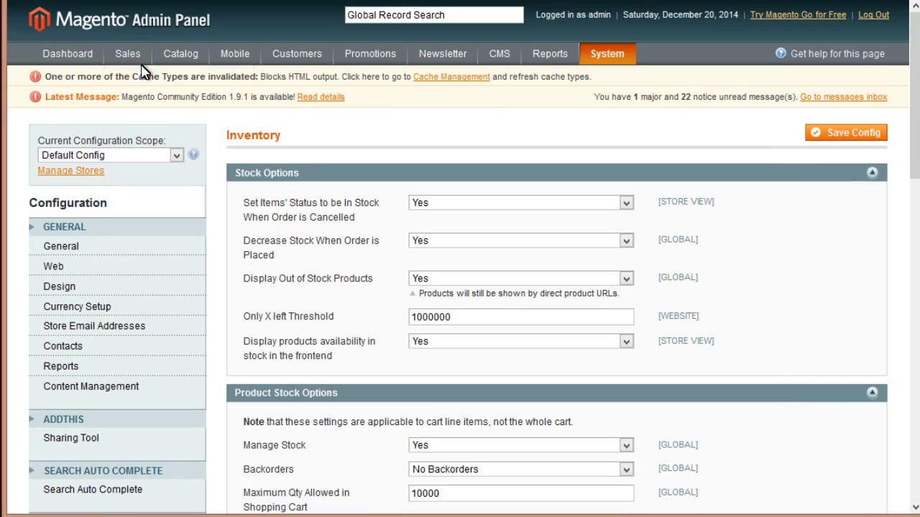
mouse_move(131, 77)
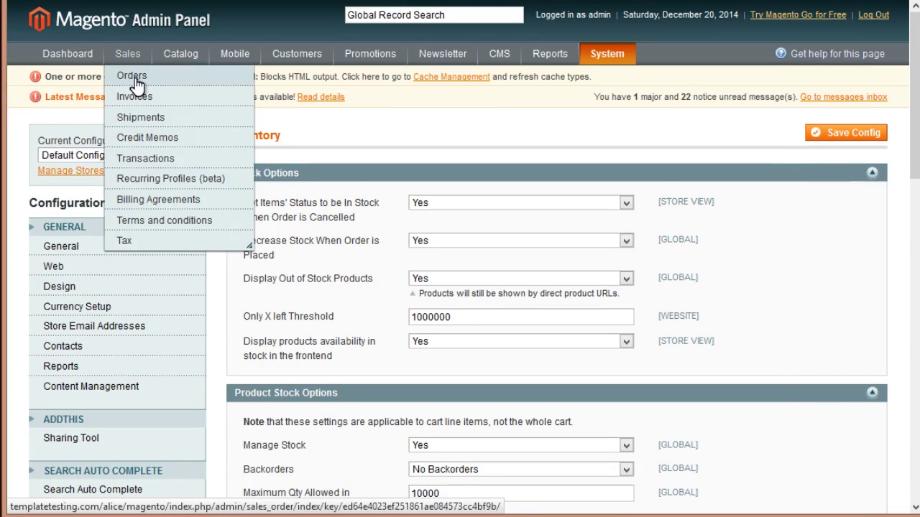
left_click(135, 79)
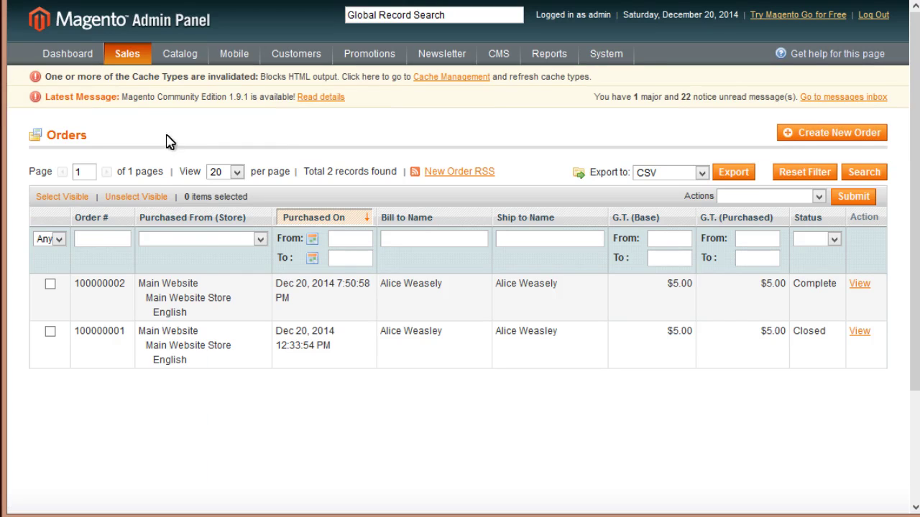
left_click(489, 297)
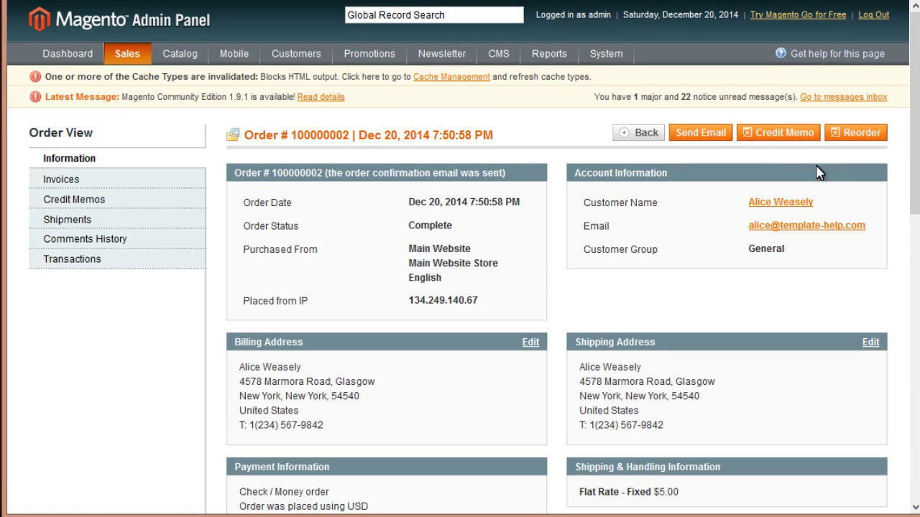
left_click(794, 133)
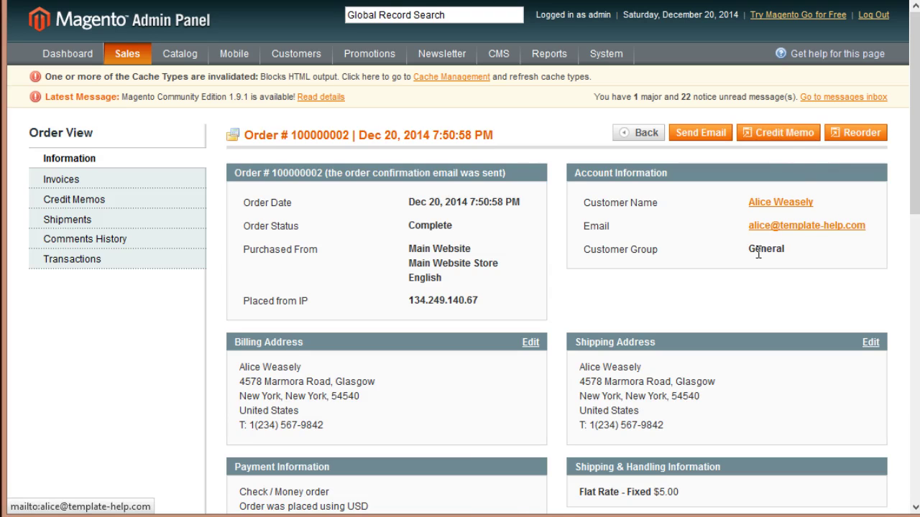
Examine the Return to Stock and Qty to Refund fields for the credit memo's refund item
scroll(652, 284, "down", 2)
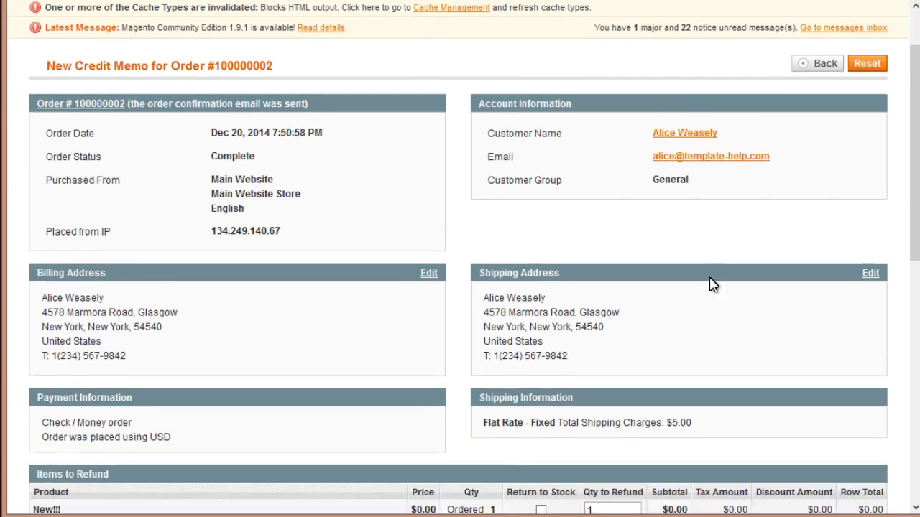
scroll(709, 284, "down", 6)
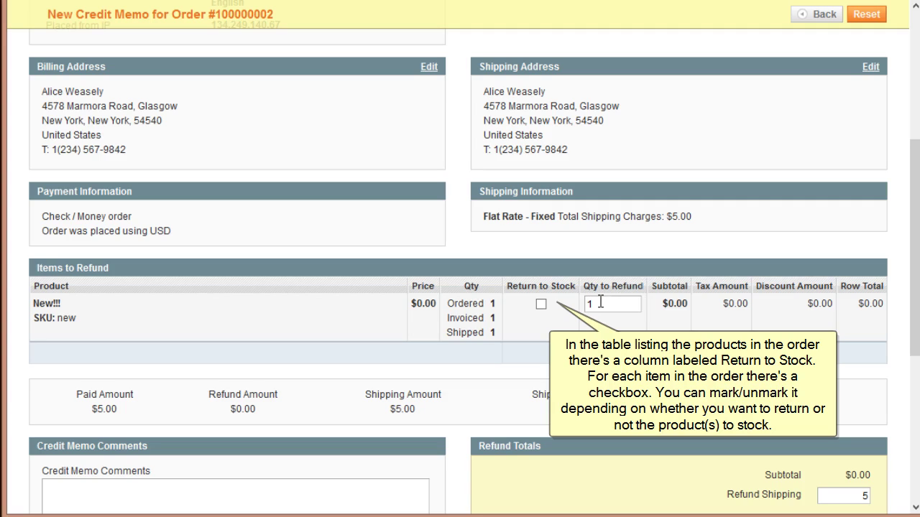
double_click(600, 303)
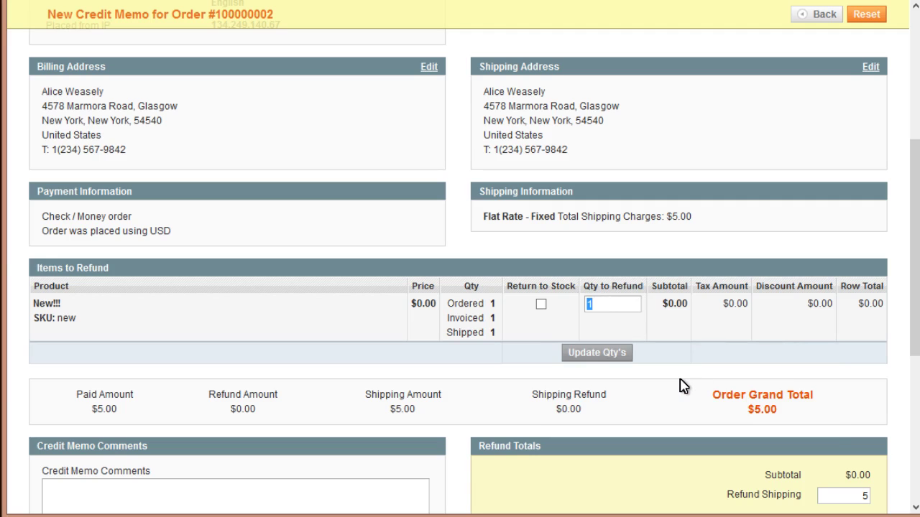
Open the product New!!! from the catalog's Manage Products list and show its Inventory settings
scroll(683, 385, "up", 5)
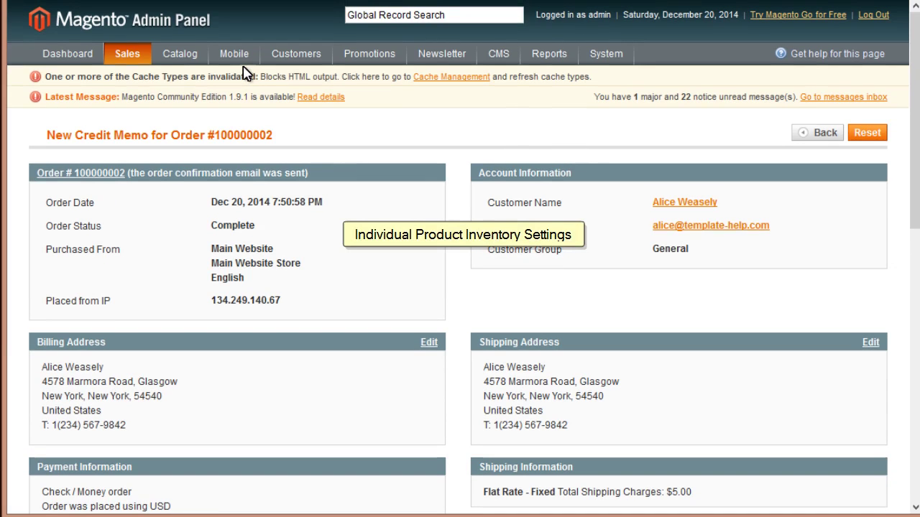
mouse_move(218, 63)
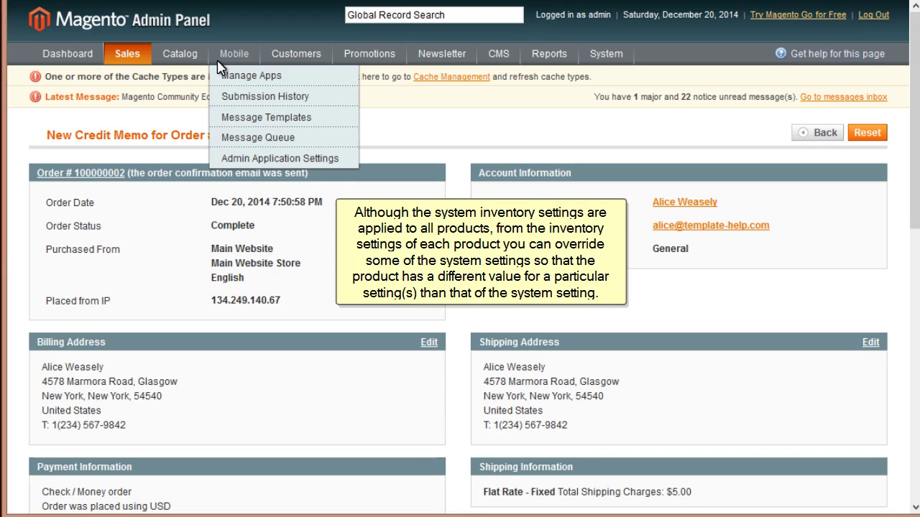
mouse_move(188, 65)
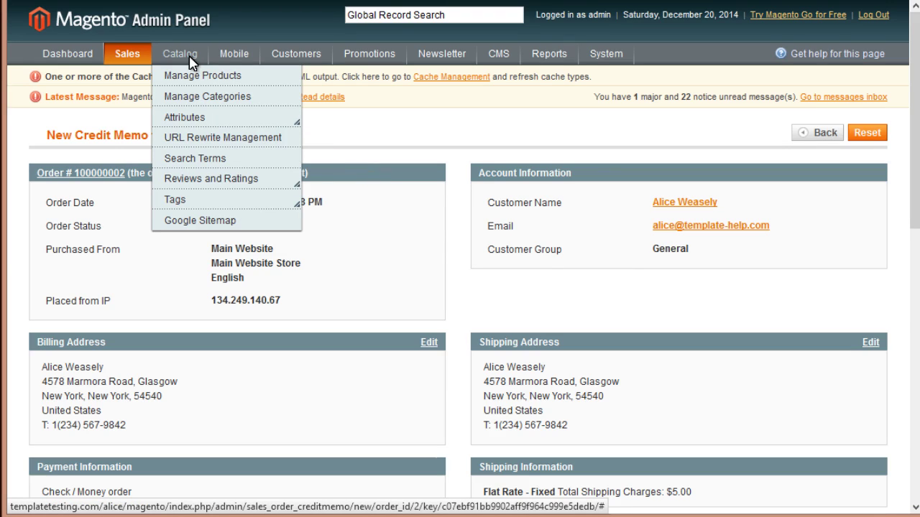
left_click(194, 79)
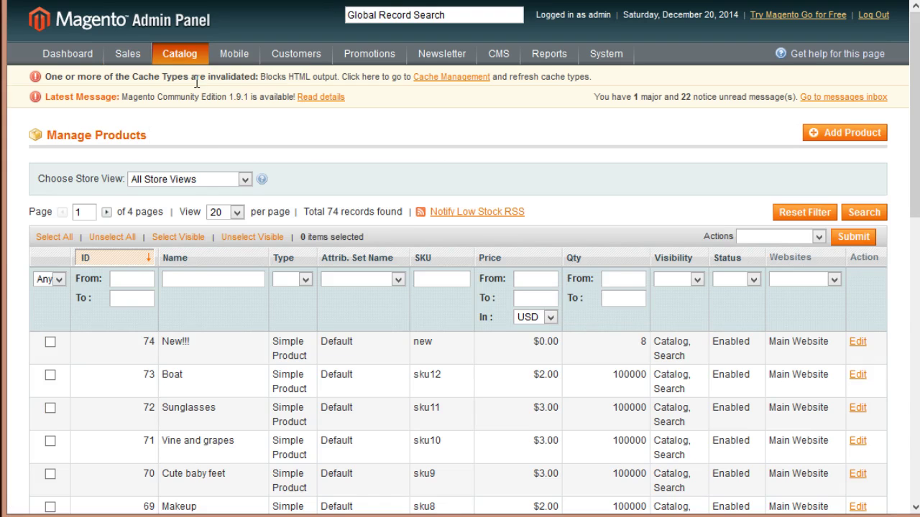
left_click(862, 351)
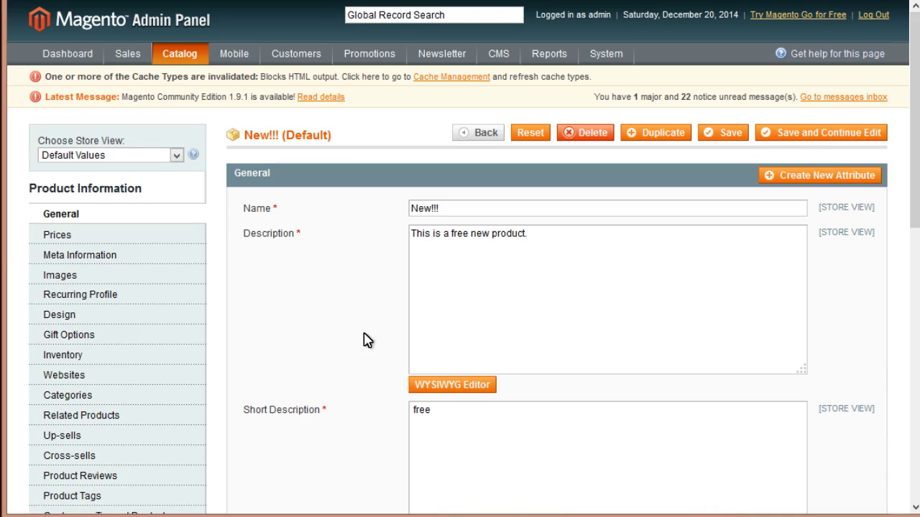
left_click(132, 358)
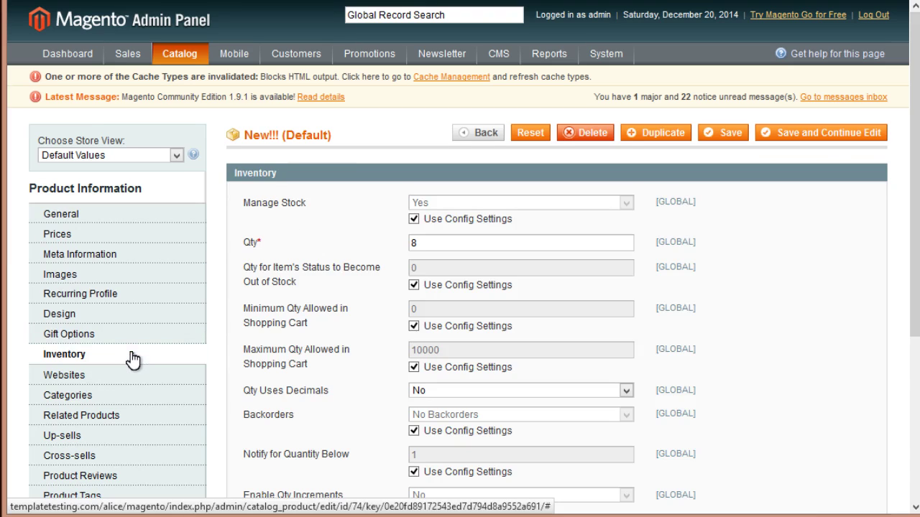
Override the config settings for the product's Manage Stock option, trying No and setting it back to Yes
left_click(414, 220)
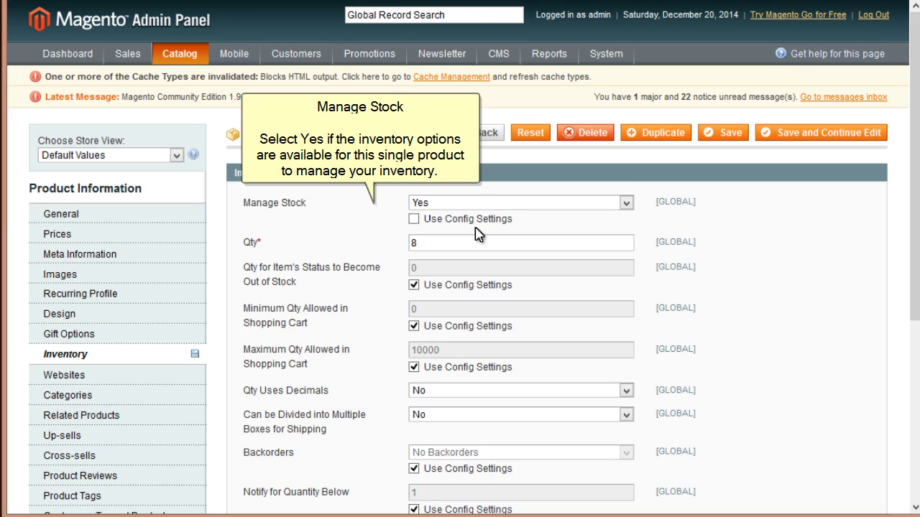
left_click(626, 204)
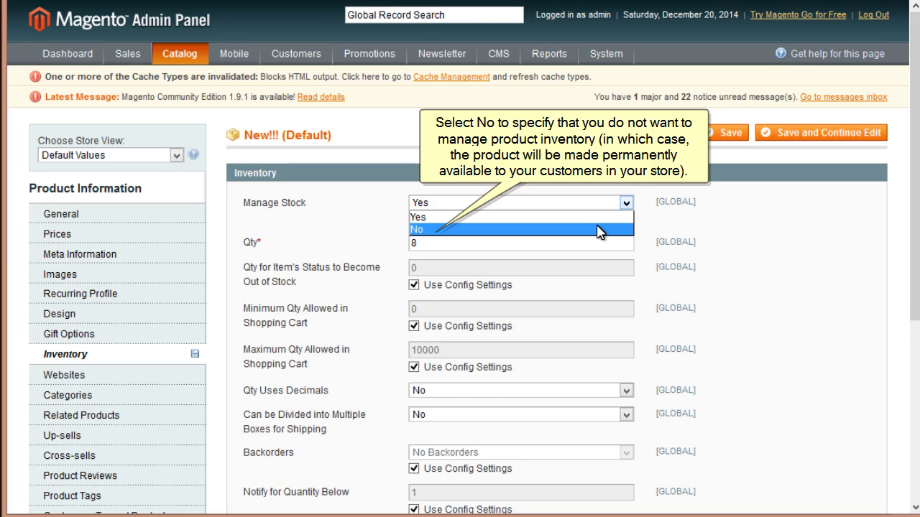
left_click(599, 231)
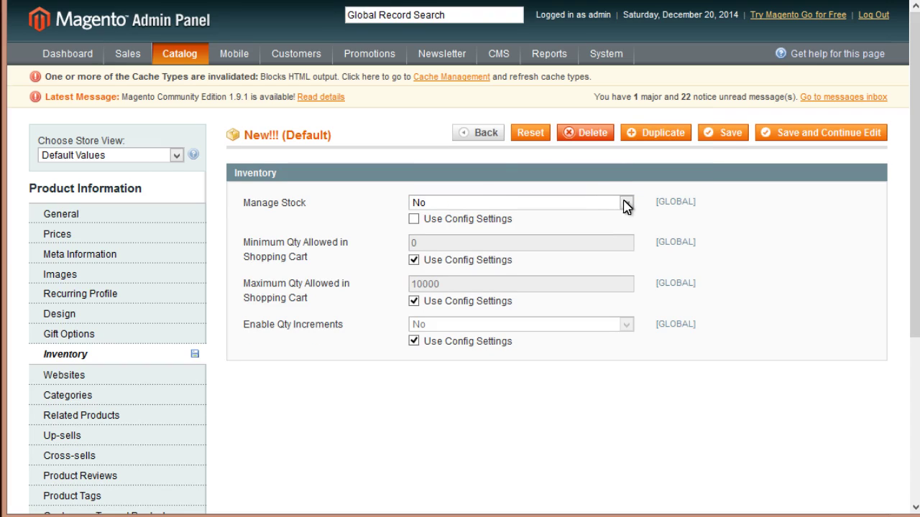
left_click(626, 203)
left_click(610, 214)
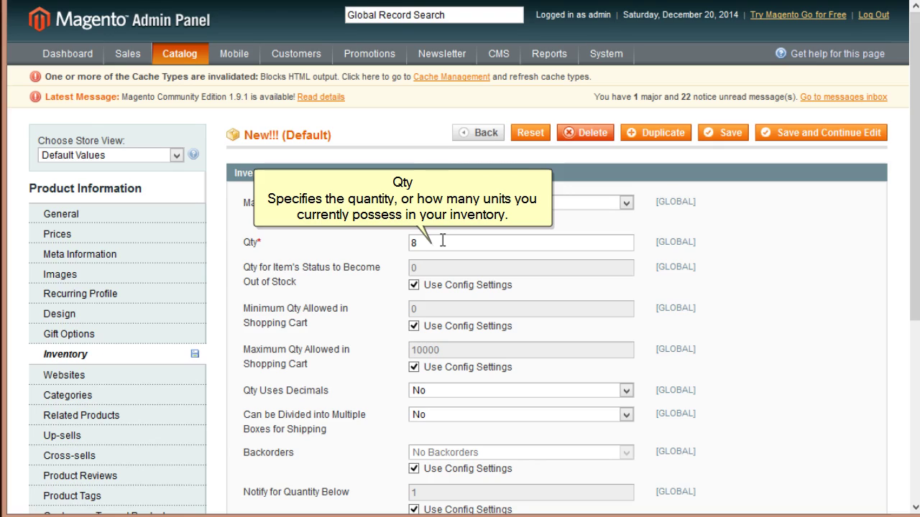
Set the product's inventory Qty to 10
left_click_drag(443, 241, 397, 245)
type("10")
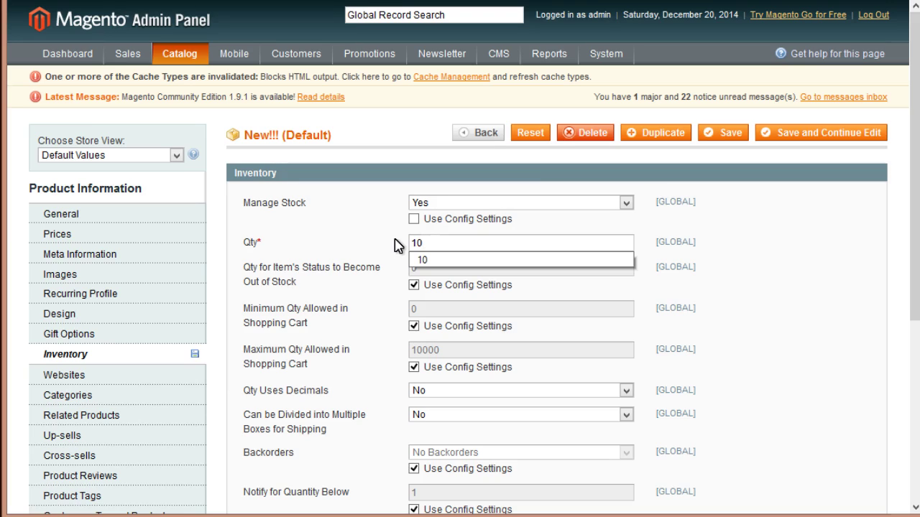
left_click(559, 267)
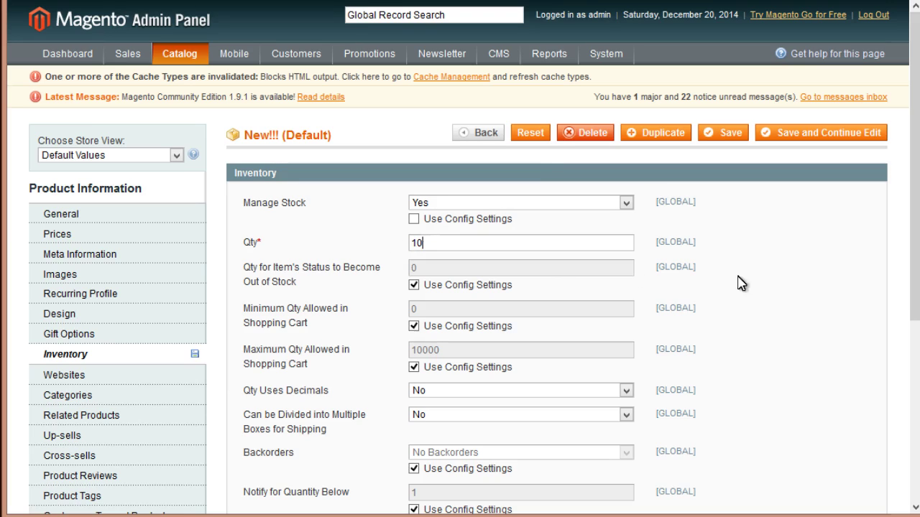
Try an out-of-stock threshold quantity of 1 for the product and return that field to Use Config Settings
left_click(414, 286)
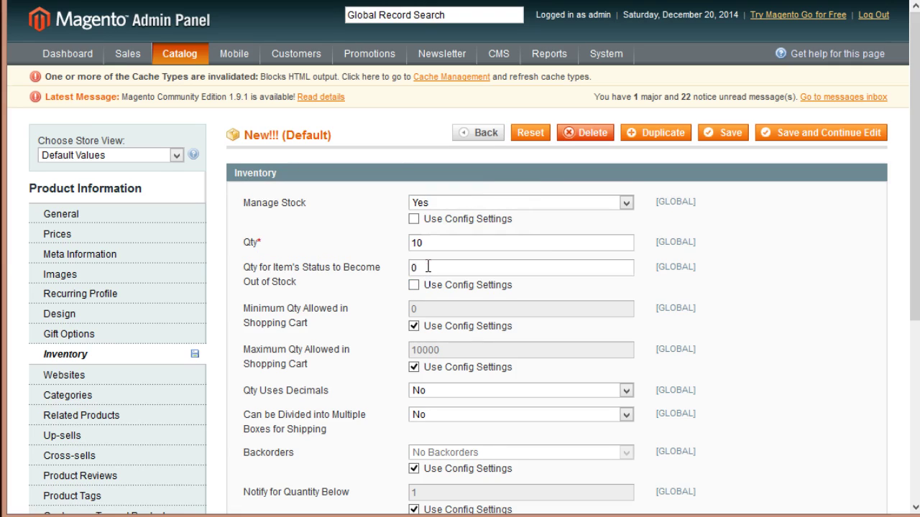
left_click_drag(428, 267, 394, 272)
type("1")
left_click(414, 285)
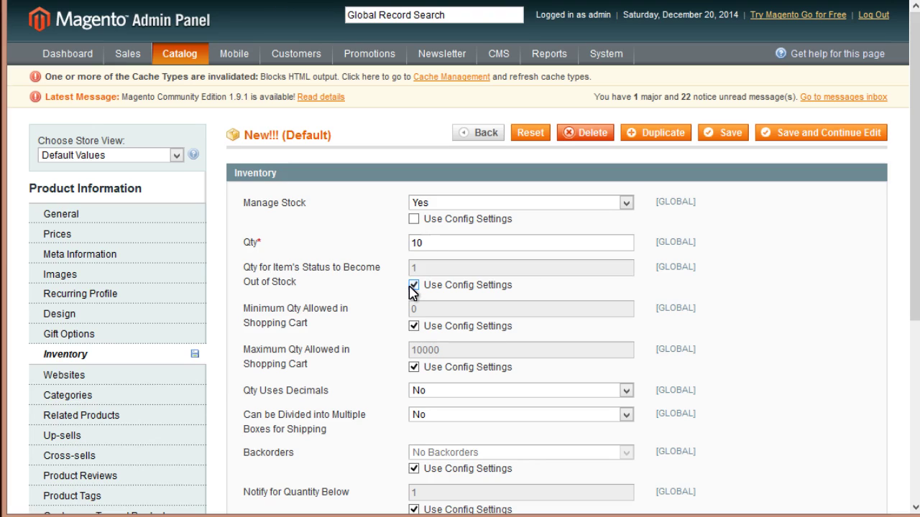
Try a minimum shopping cart quantity of 1000 for the product, undo the entry and restore Use Config Settings
left_click(414, 327)
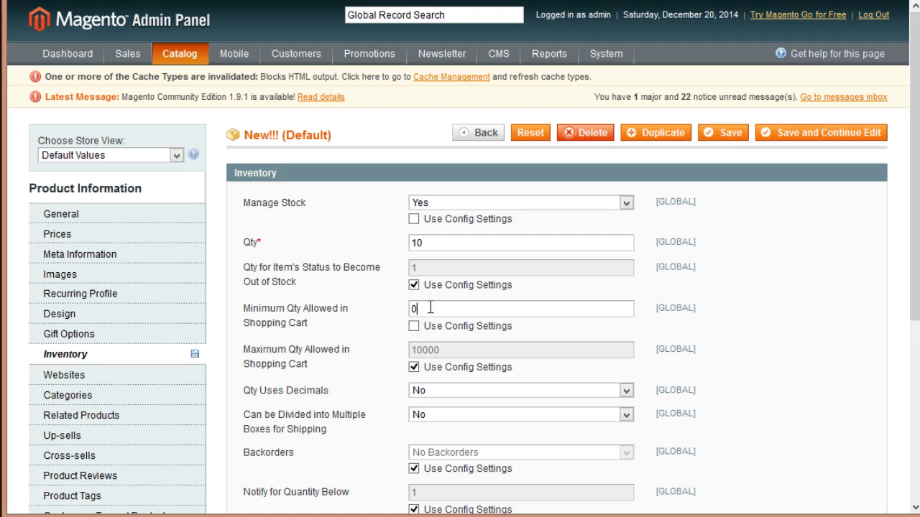
left_click_drag(430, 308, 402, 301)
type("1000")
key("ctrl+z")
left_click(413, 326)
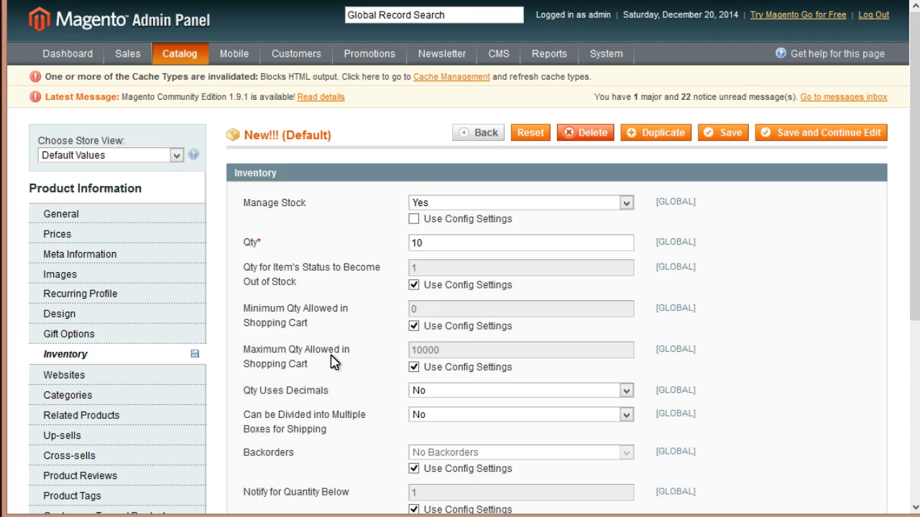
Try a maximum shopping cart quantity of 5 for the product, undo the entry and restore Use Config Settings
left_click(414, 368)
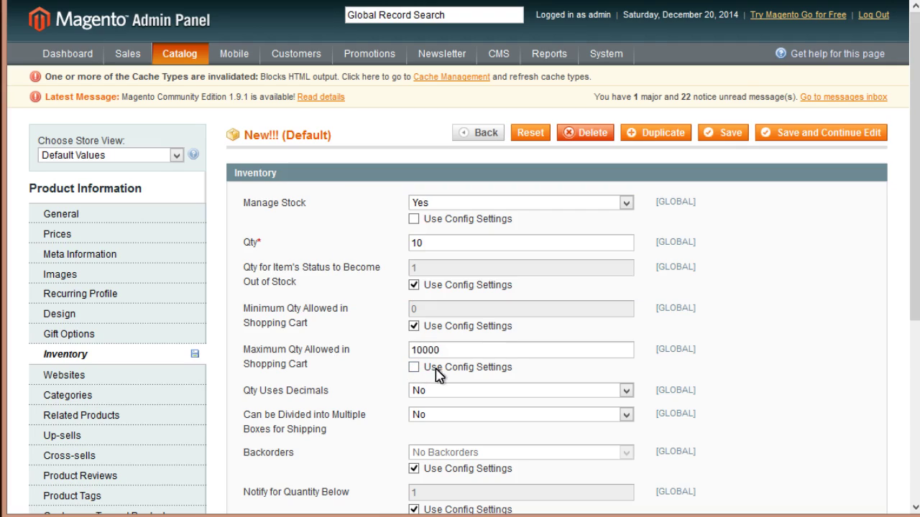
left_click_drag(474, 349, 400, 345)
type("5")
key("ctrl+z")
left_click(414, 367)
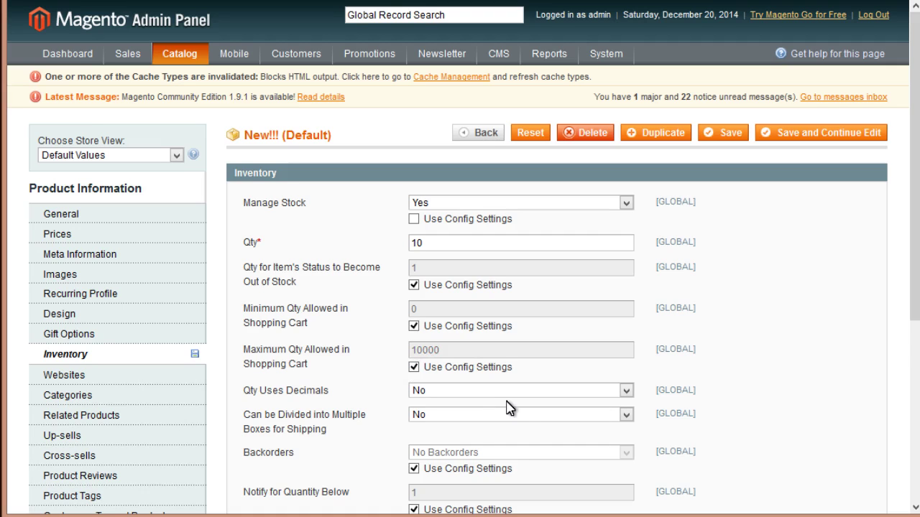
Override the config settings for the product's Backorders option and review its choices, keeping No Backorders
scroll(524, 405, "down", 3)
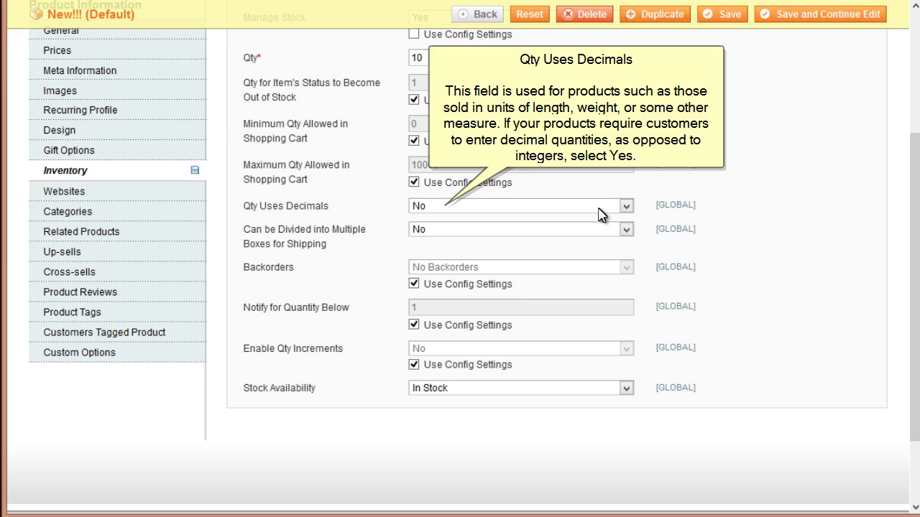
mouse_move(512, 274)
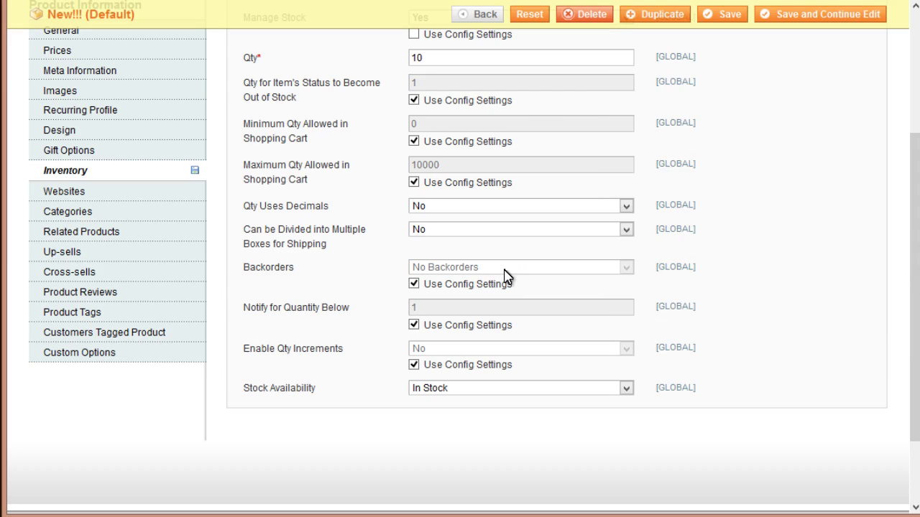
left_click(415, 283)
left_click(627, 269)
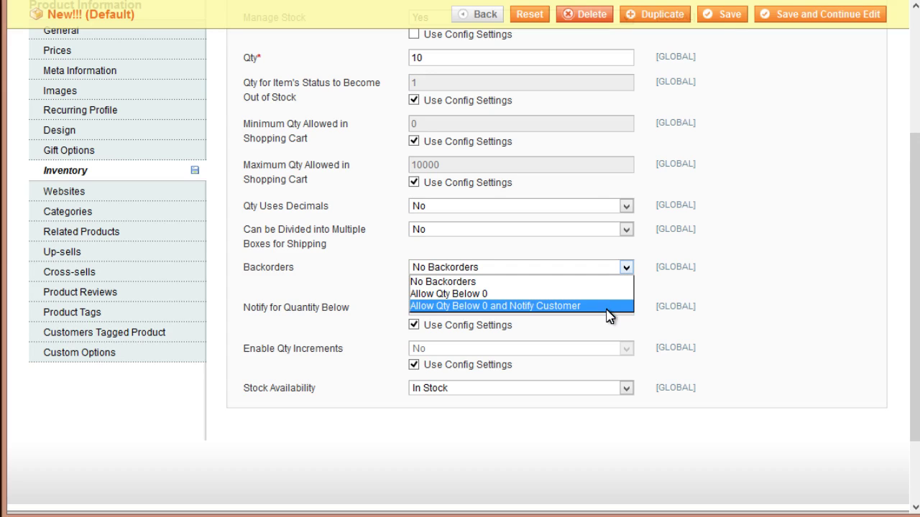
left_click(623, 268)
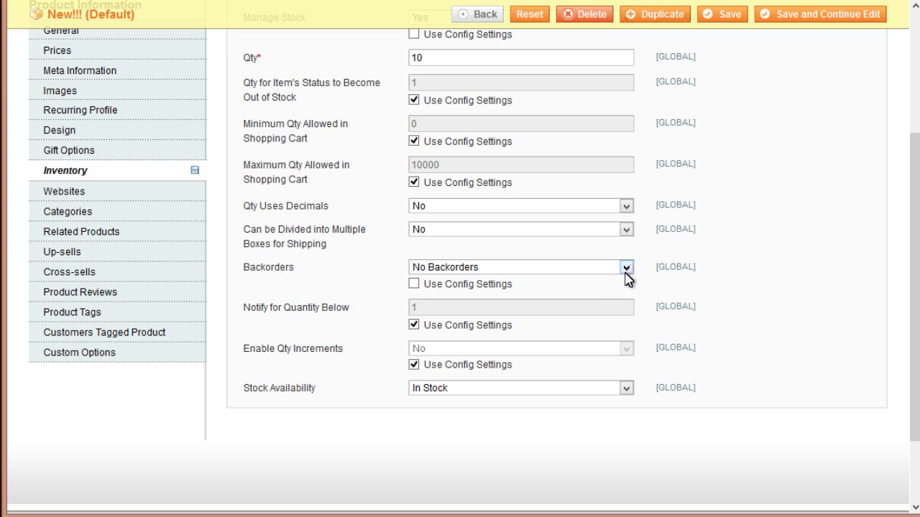
Try a Notify for Quantity Below value of 5 for the product, undo the entry and restore Use Config Settings
left_click(413, 325)
left_click(436, 307)
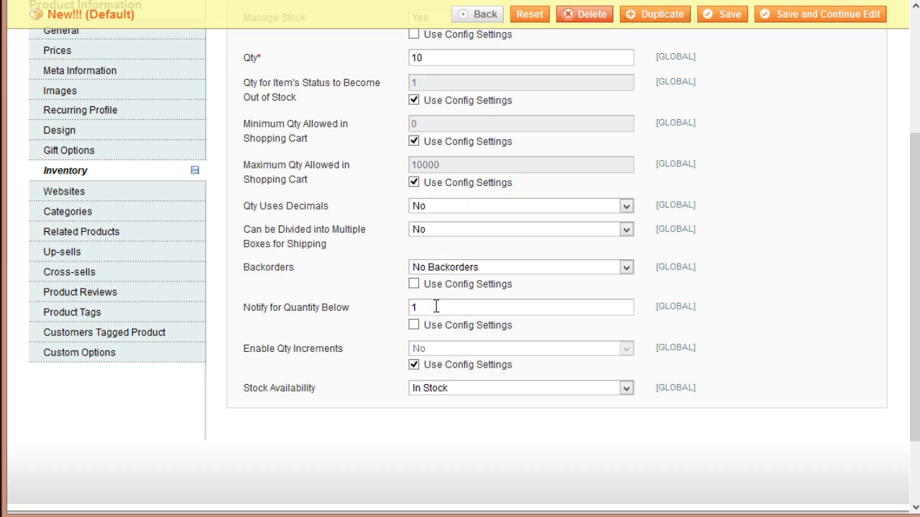
left_click_drag(436, 306, 373, 295)
type("5")
key("ctrl+z")
left_click(414, 325)
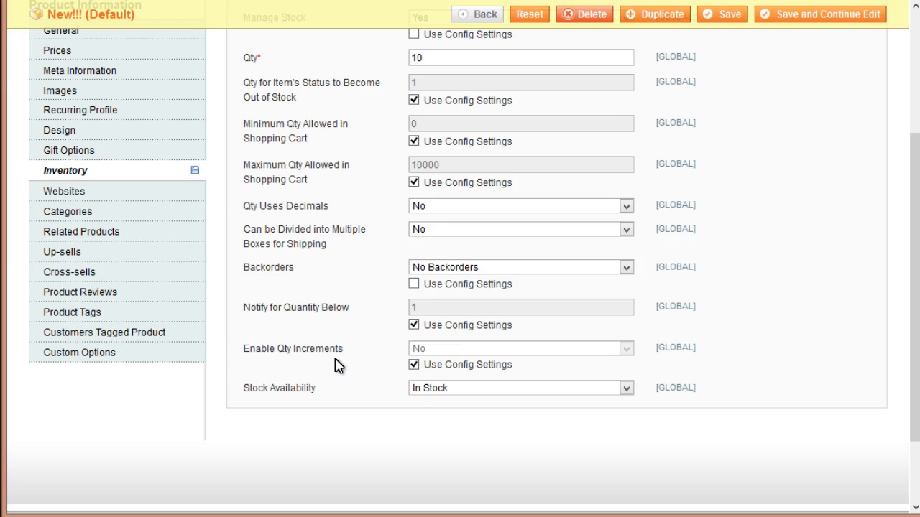
Override the config settings for Enable Qty Increments to review its choices, and return the option to Use Config Settings
left_click(414, 365)
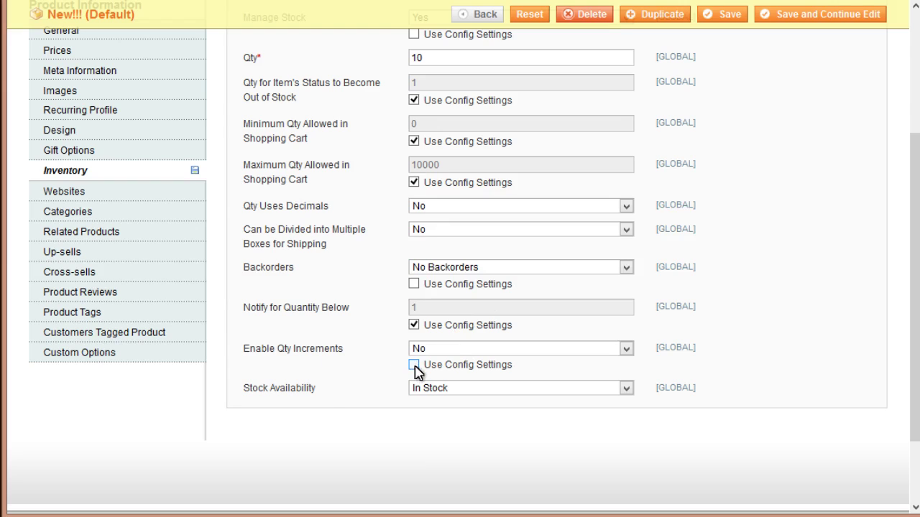
left_click(627, 350)
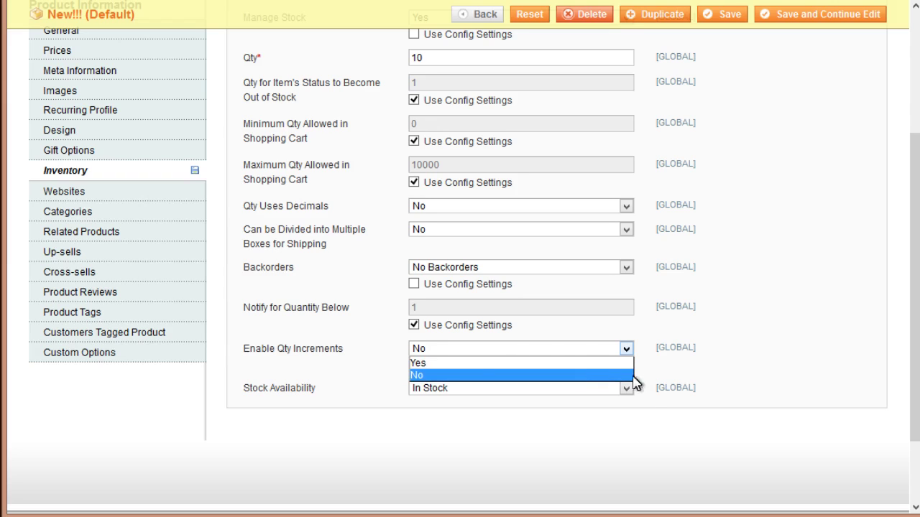
left_click(759, 368)
left_click(415, 366)
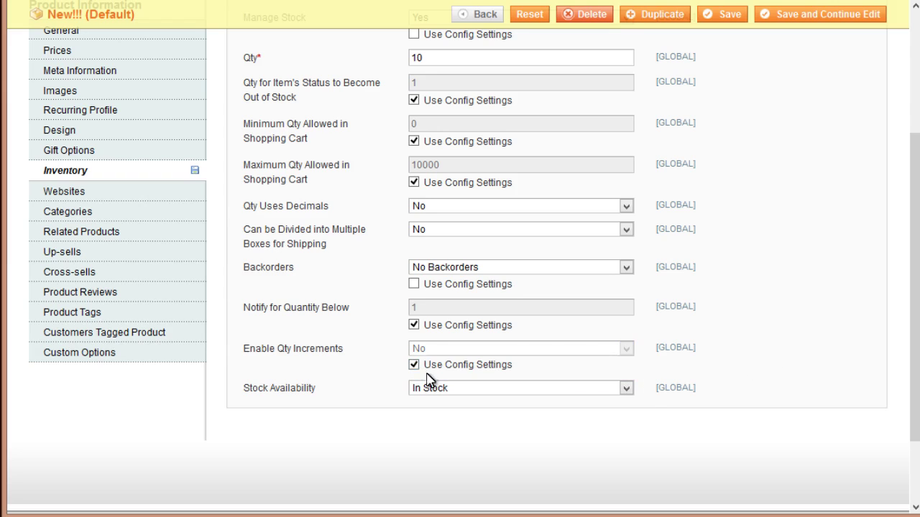
Review the product's Stock Availability choices, keeping In Stock, and save the product
left_click(626, 388)
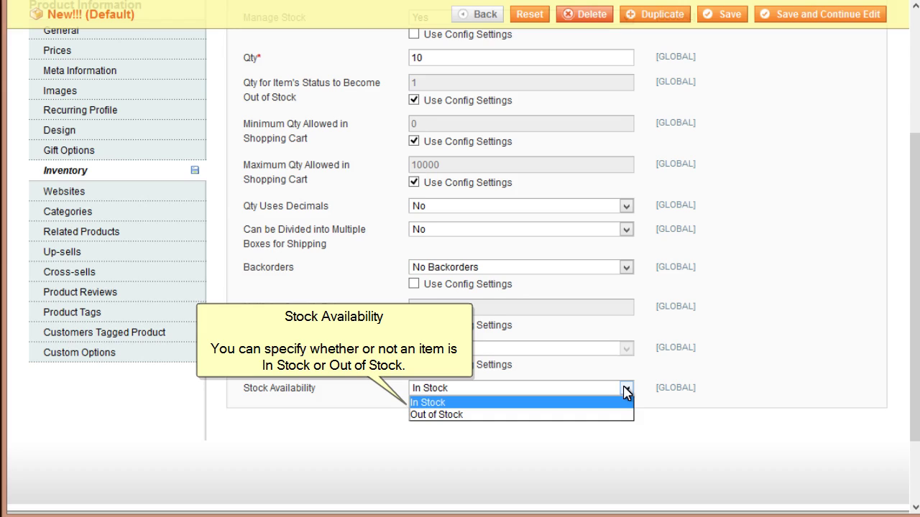
left_click(712, 452)
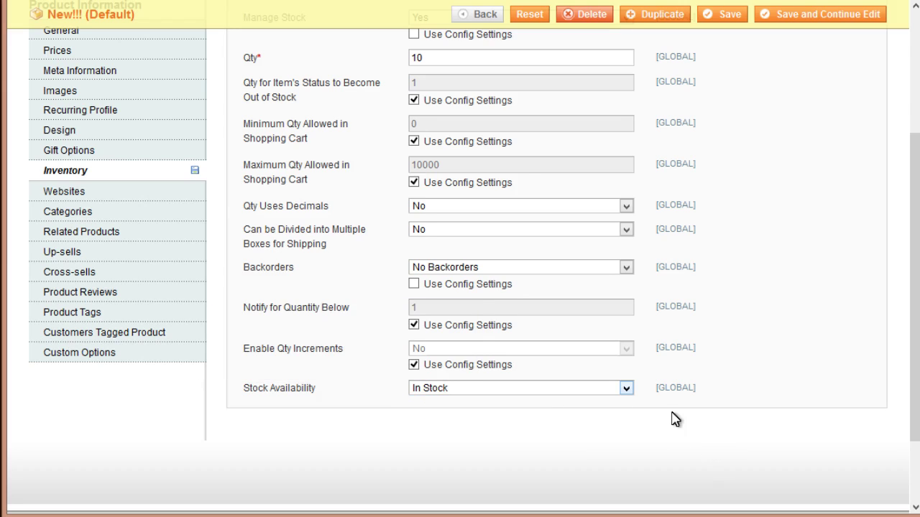
left_click(719, 29)
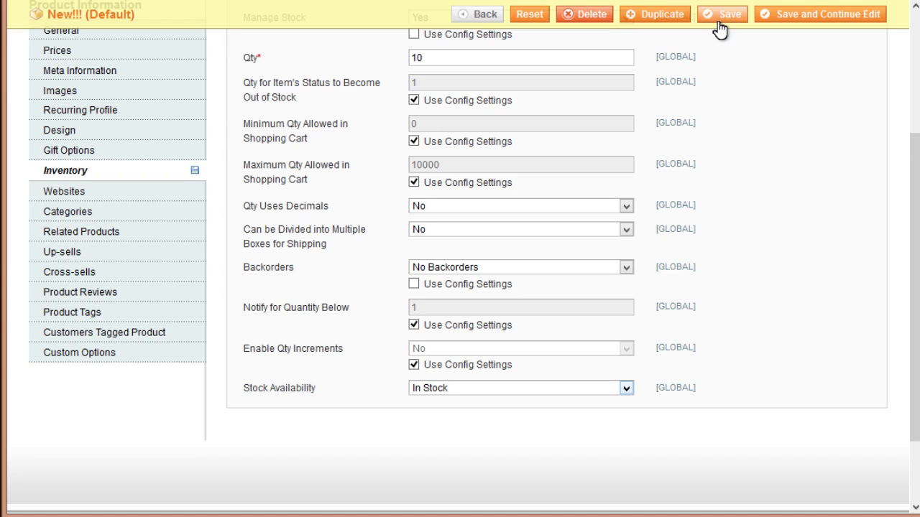